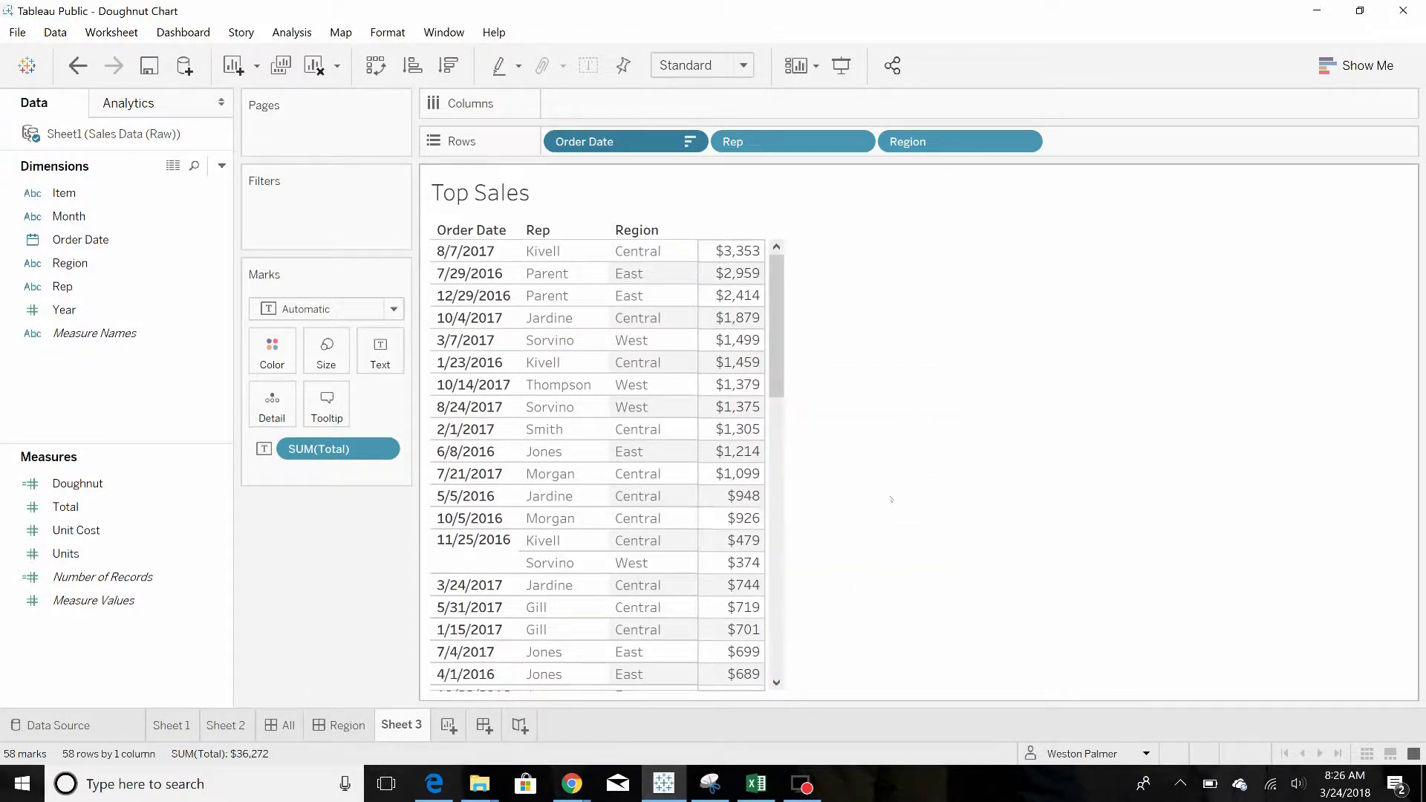
scroll(776, 372, down, 1)
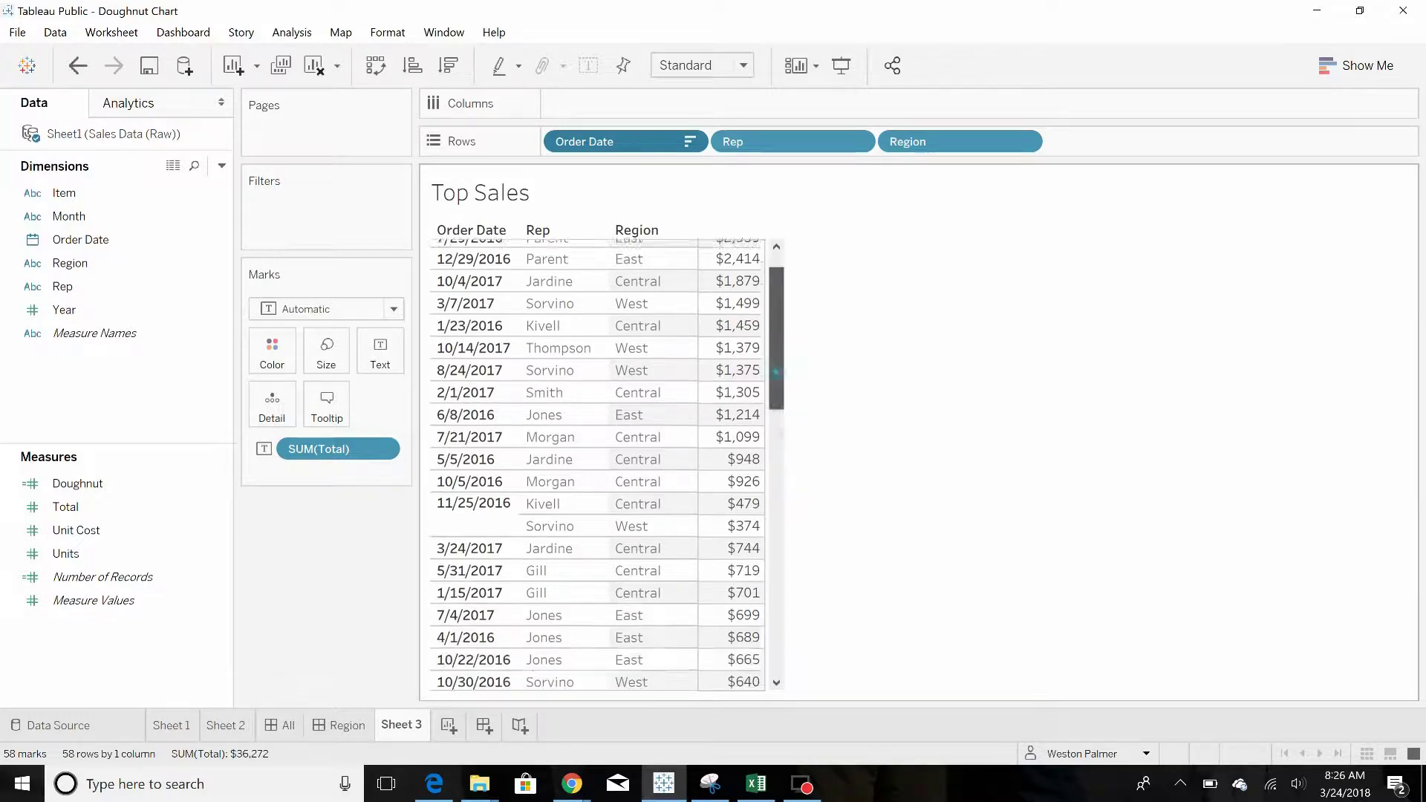
drag(776, 373, 906, 379)
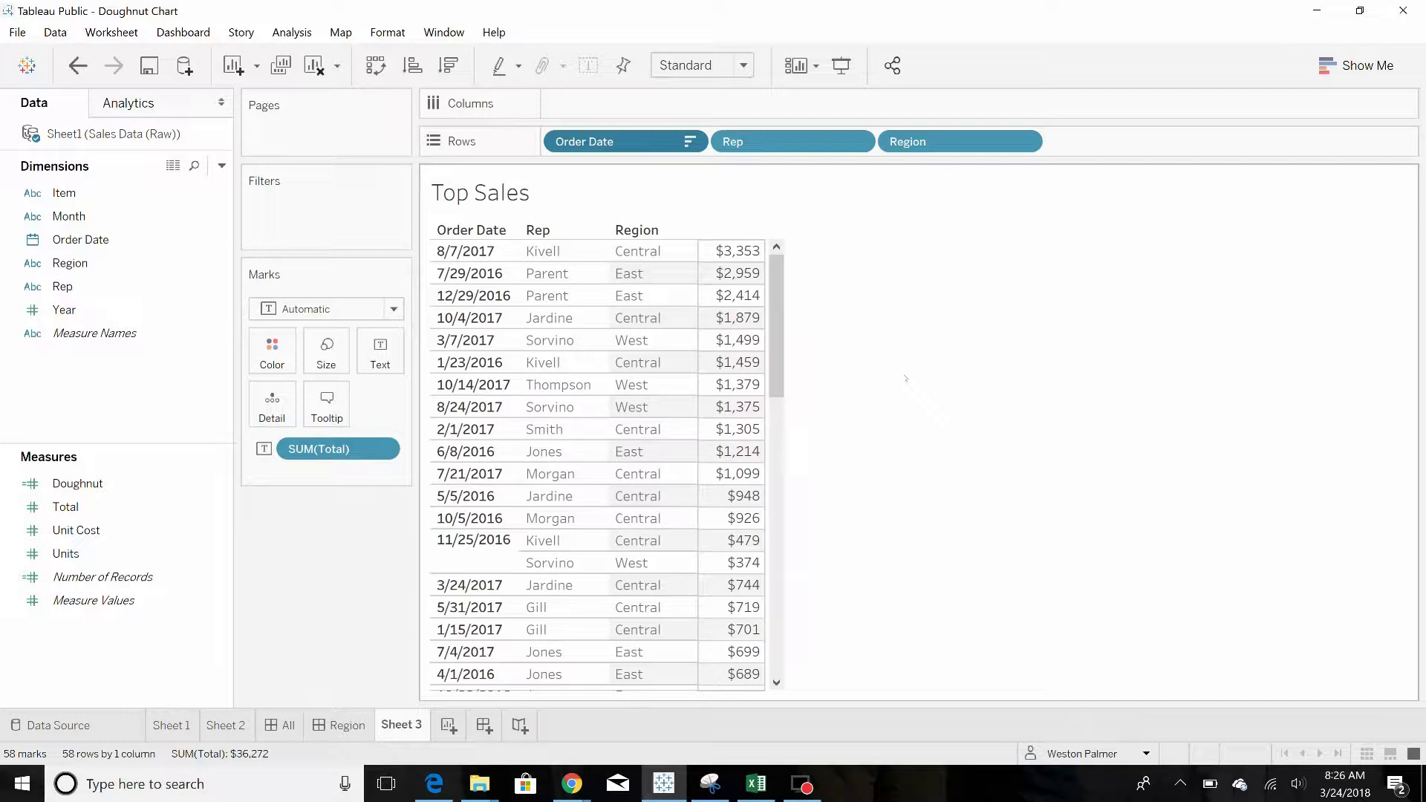
Step: Create a Top Sales range parameter with minimum 1, maximum 25 and step size 1
click(222, 165)
click(168, 206)
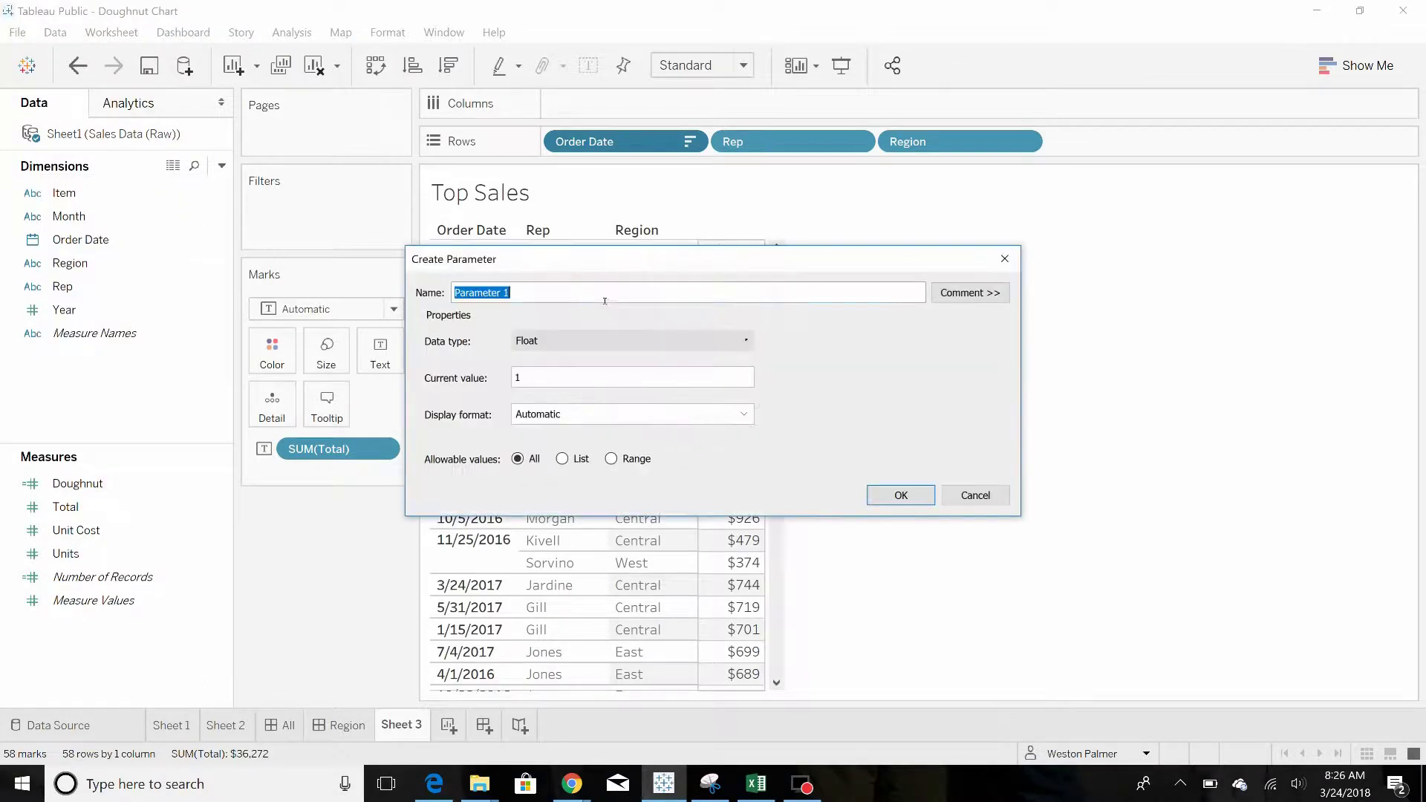
text(Top Sales)
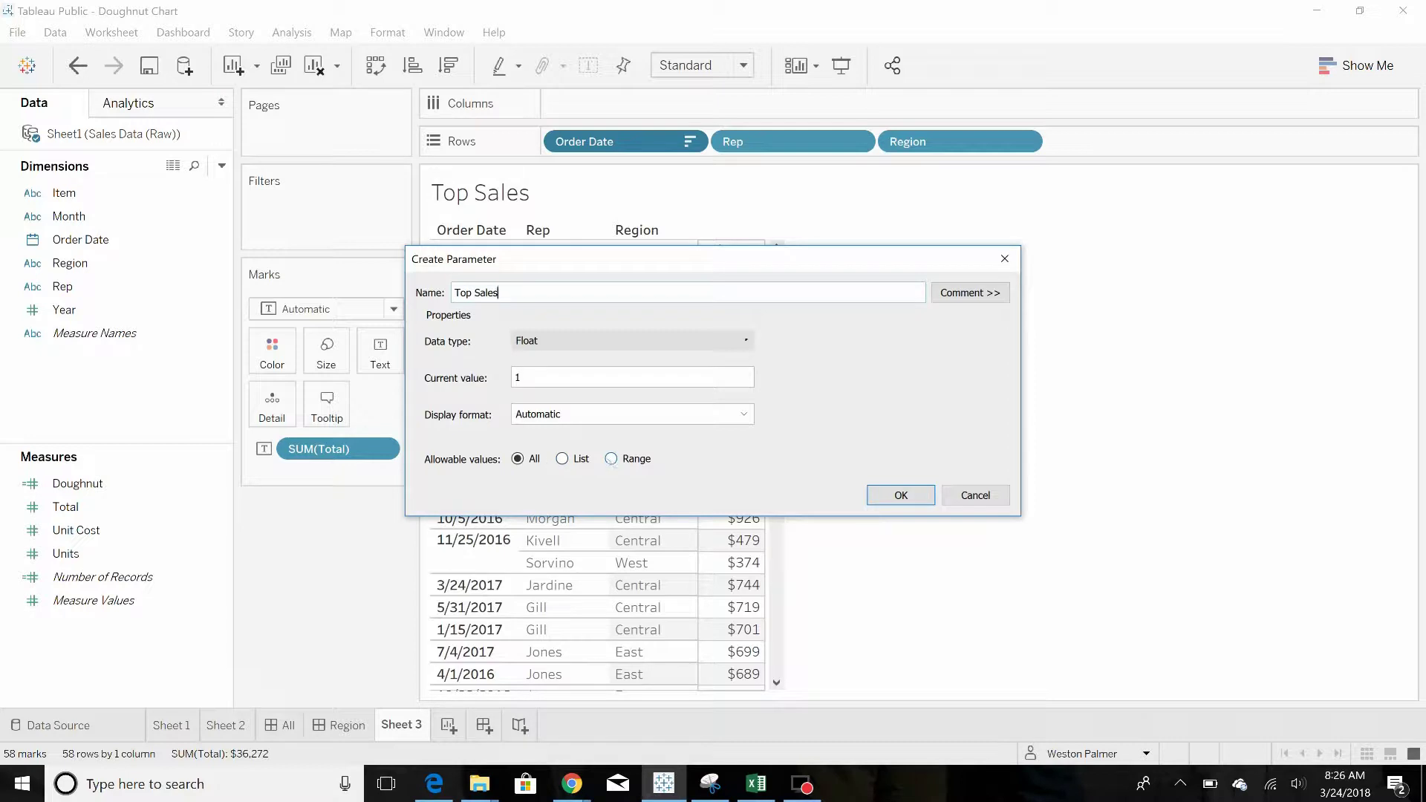
click(612, 460)
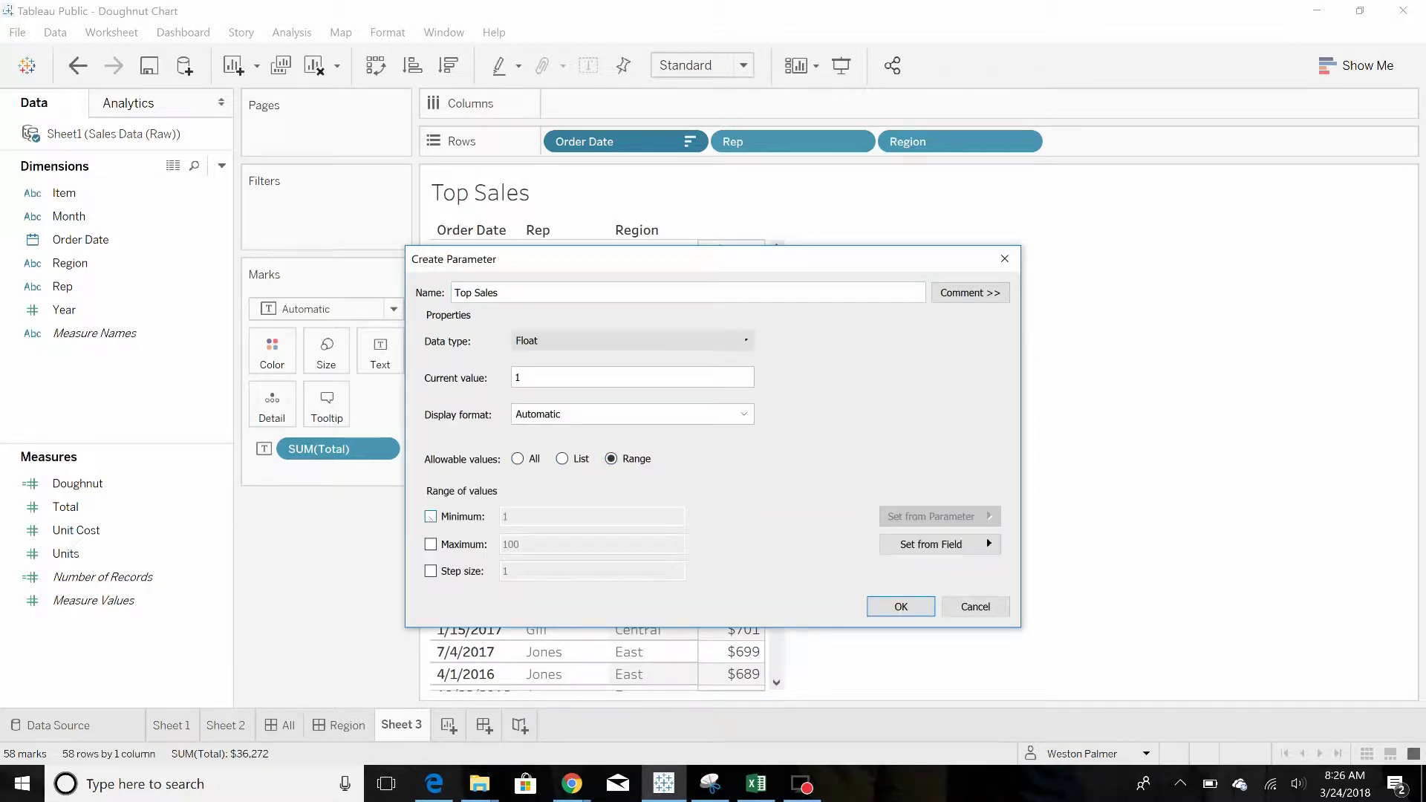
click(430, 516)
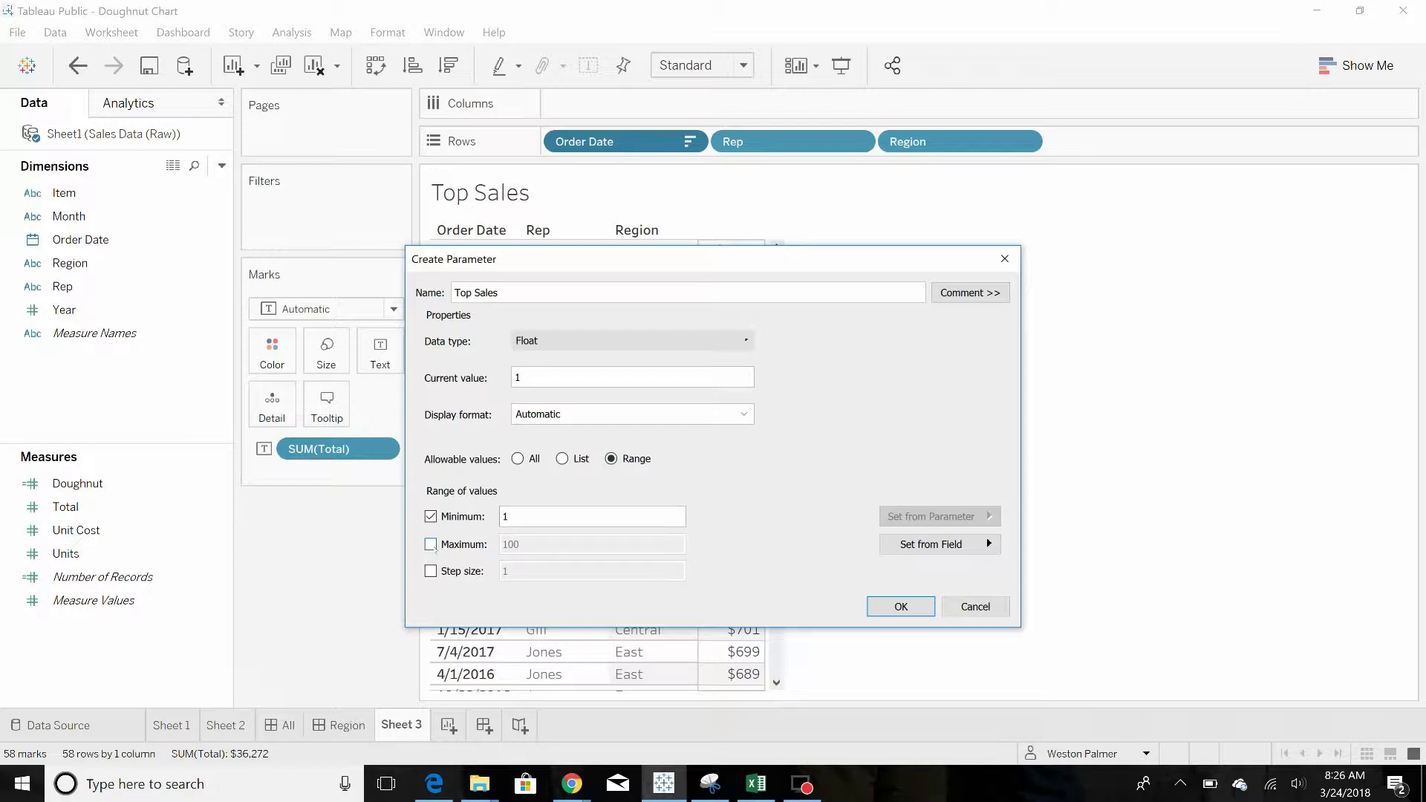
click(431, 545)
double_click(522, 544)
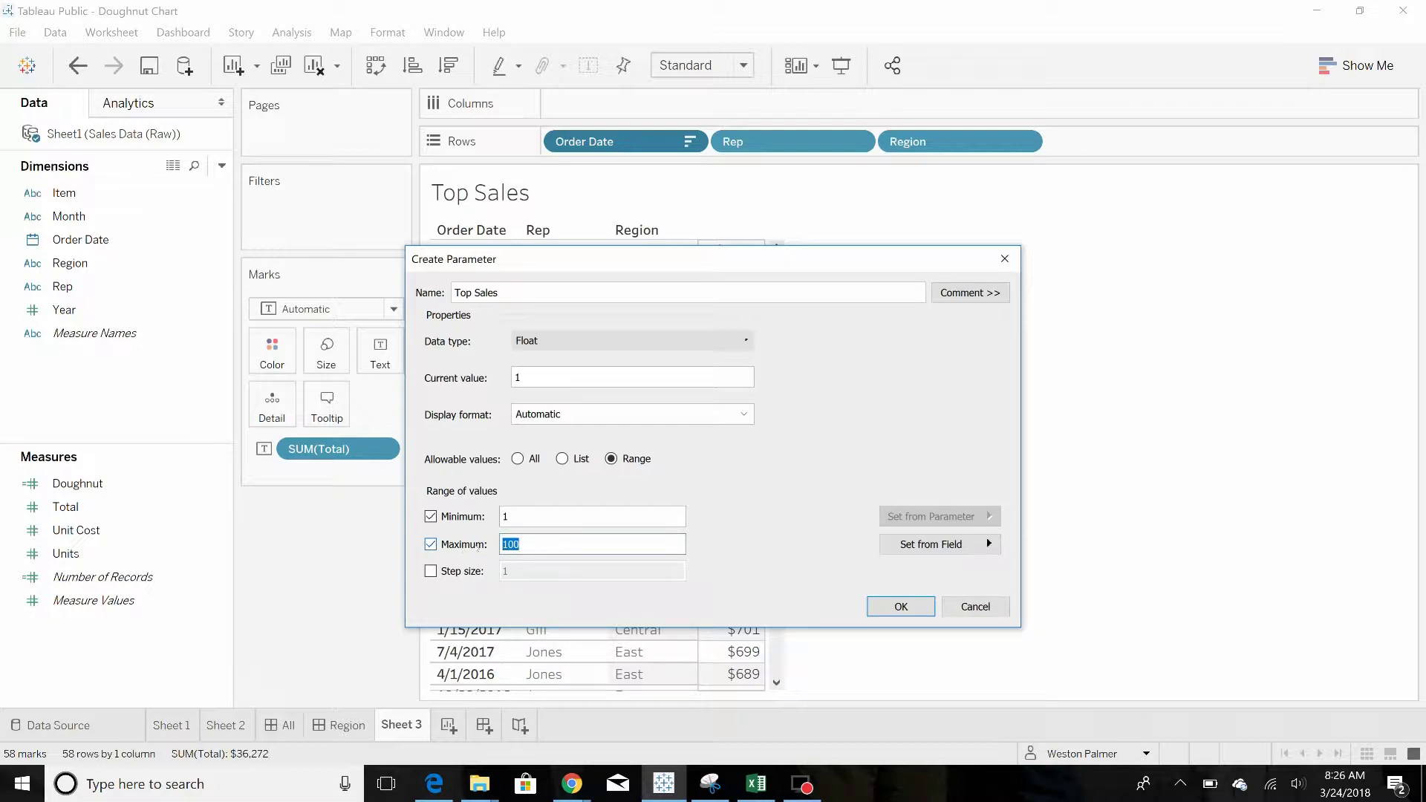
text(25)
click(430, 571)
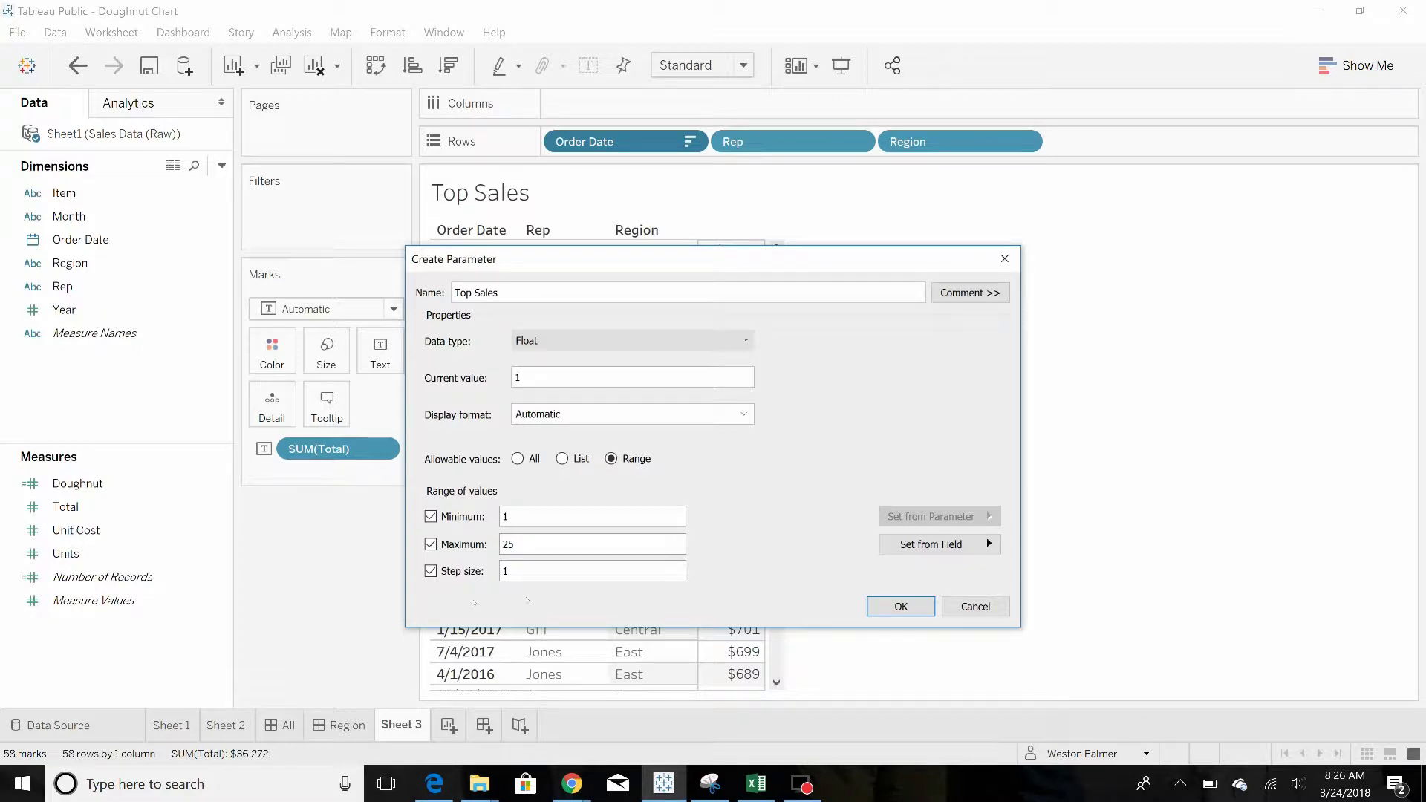
click(897, 608)
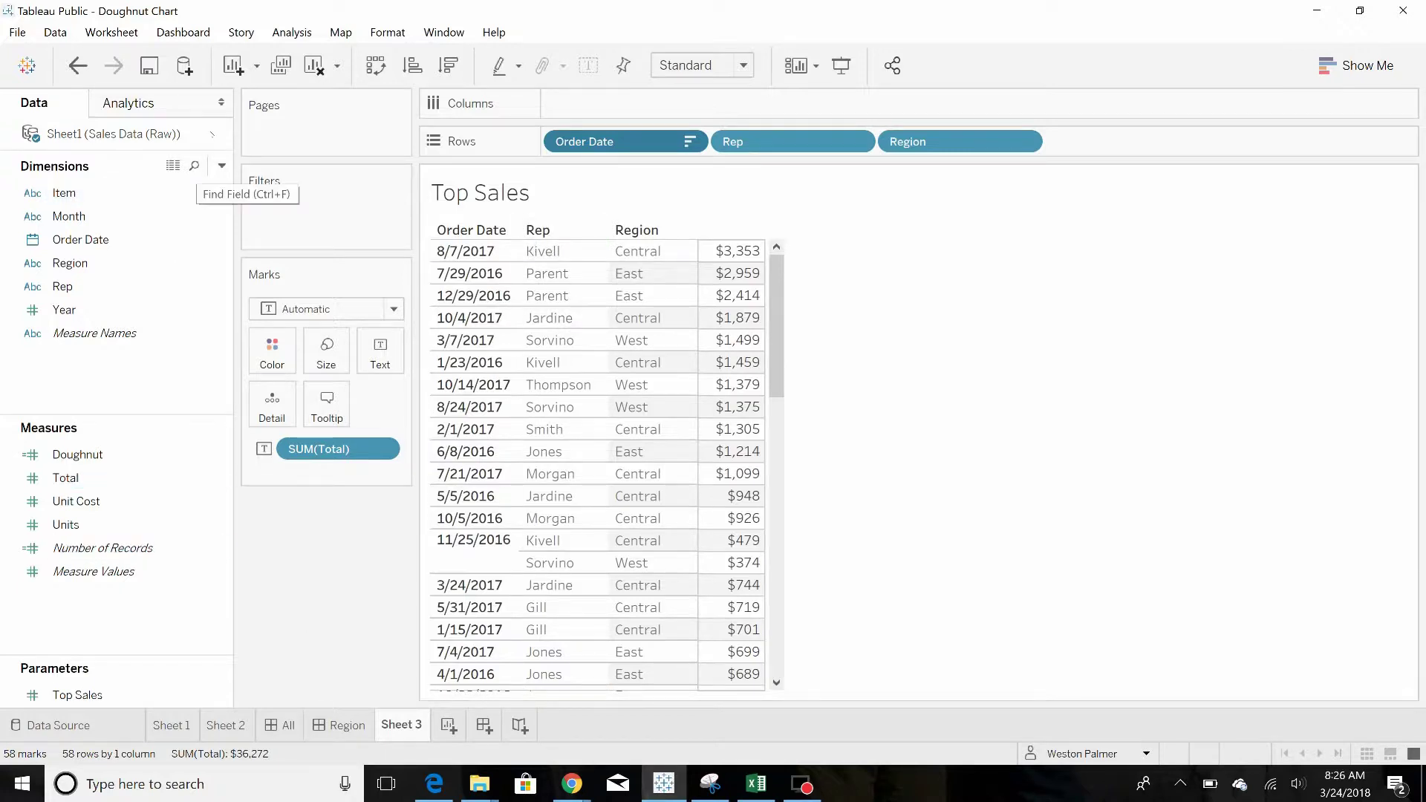
Step: Open and then discard an unneeded second parameter dialog
click(221, 165)
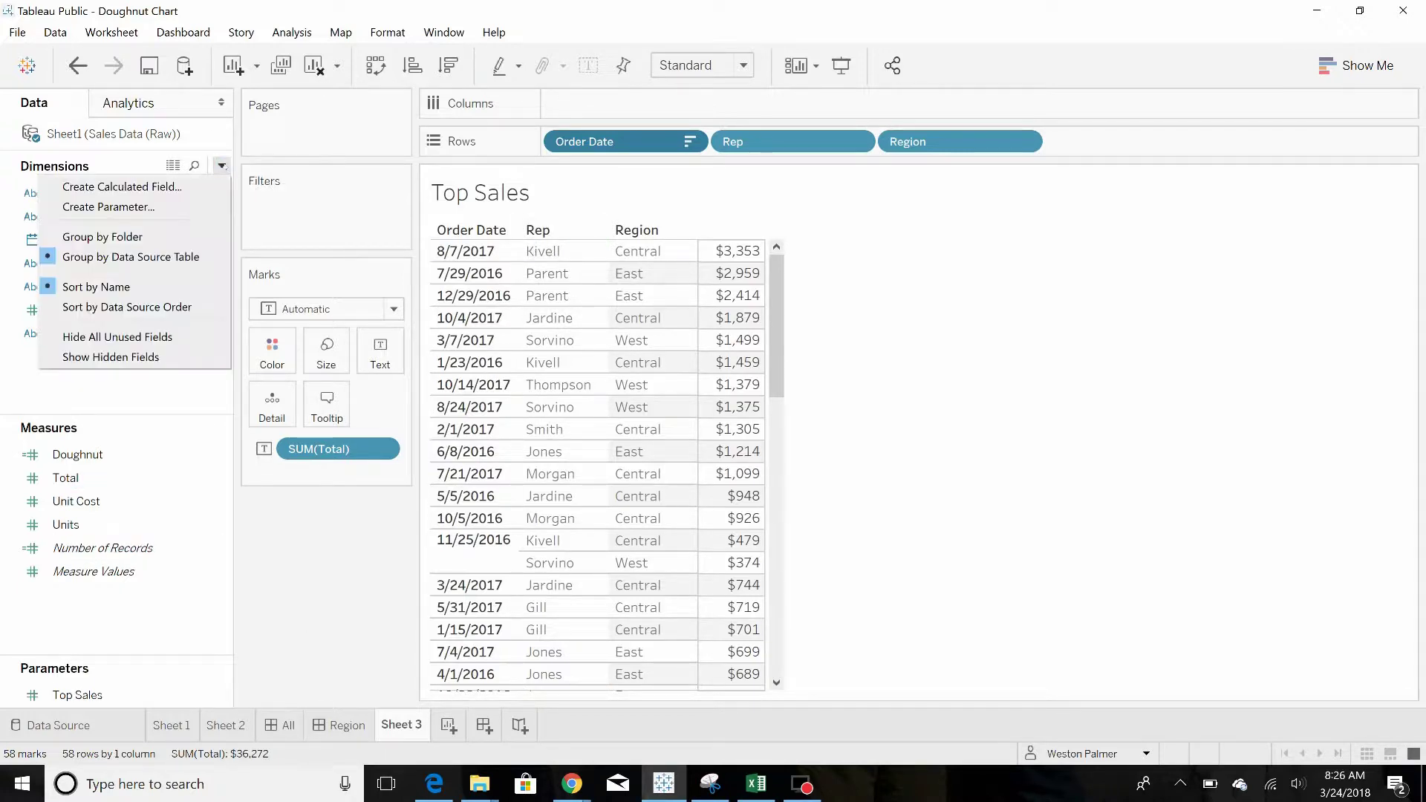
click(156, 206)
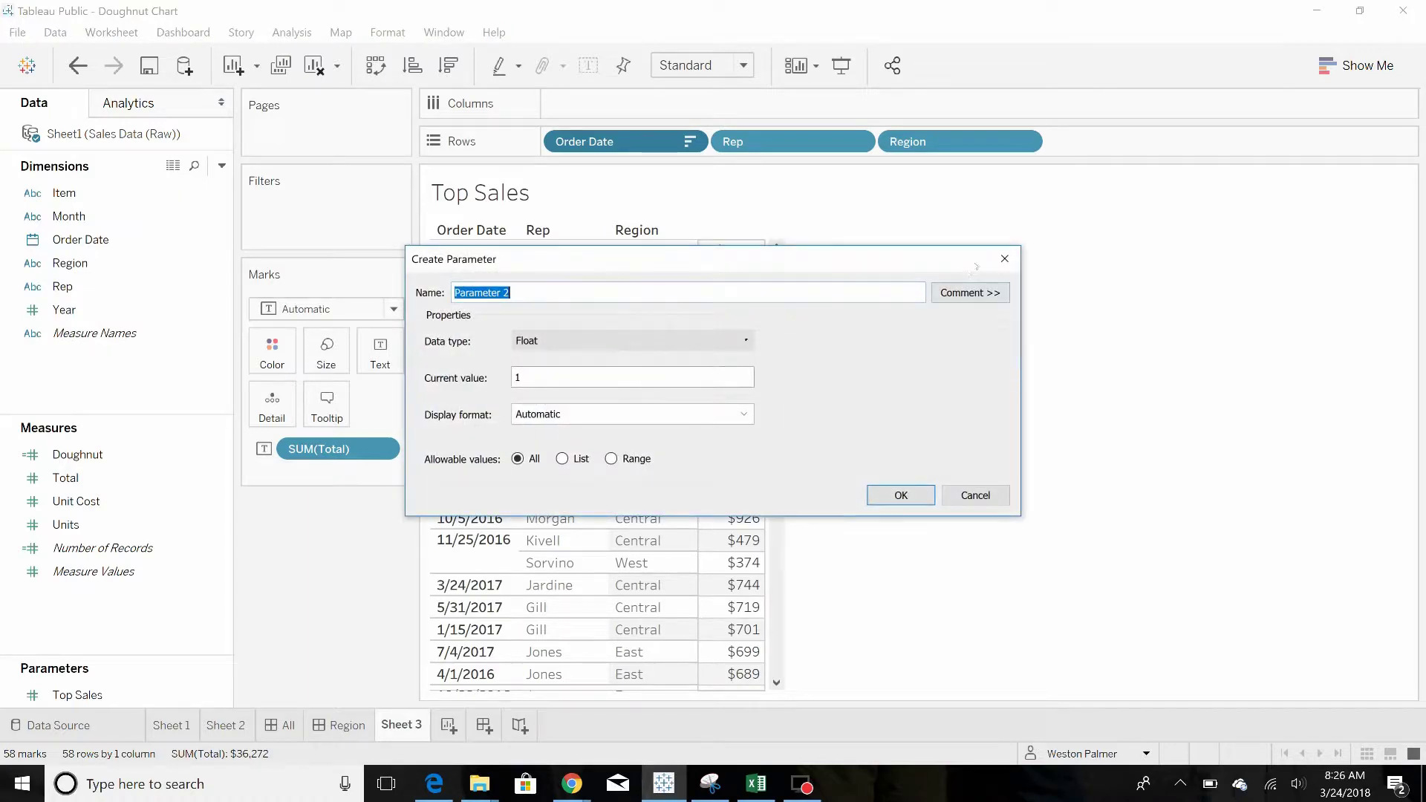
click(1003, 259)
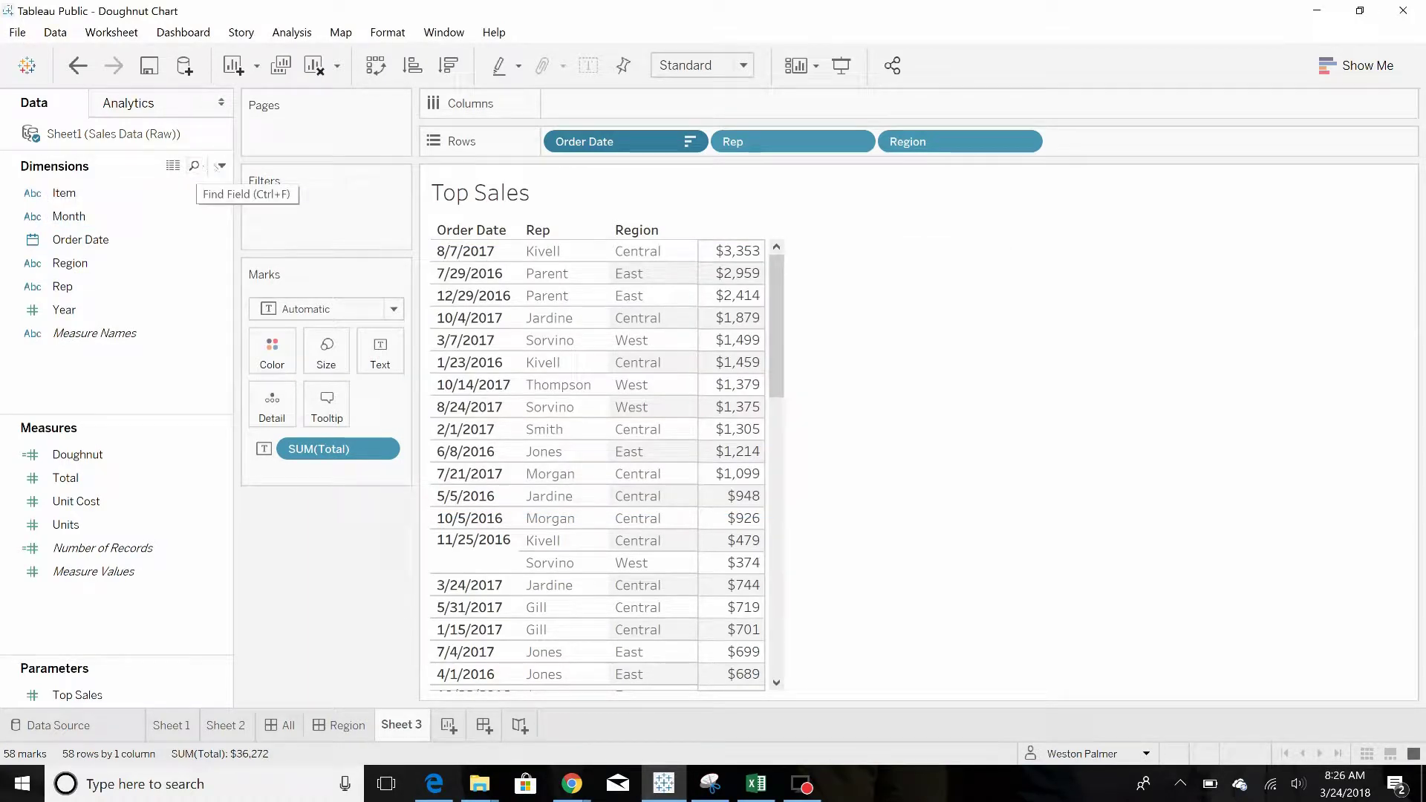
Step: Create a Ranking calculated field with the formula INDEX()
click(221, 165)
click(162, 186)
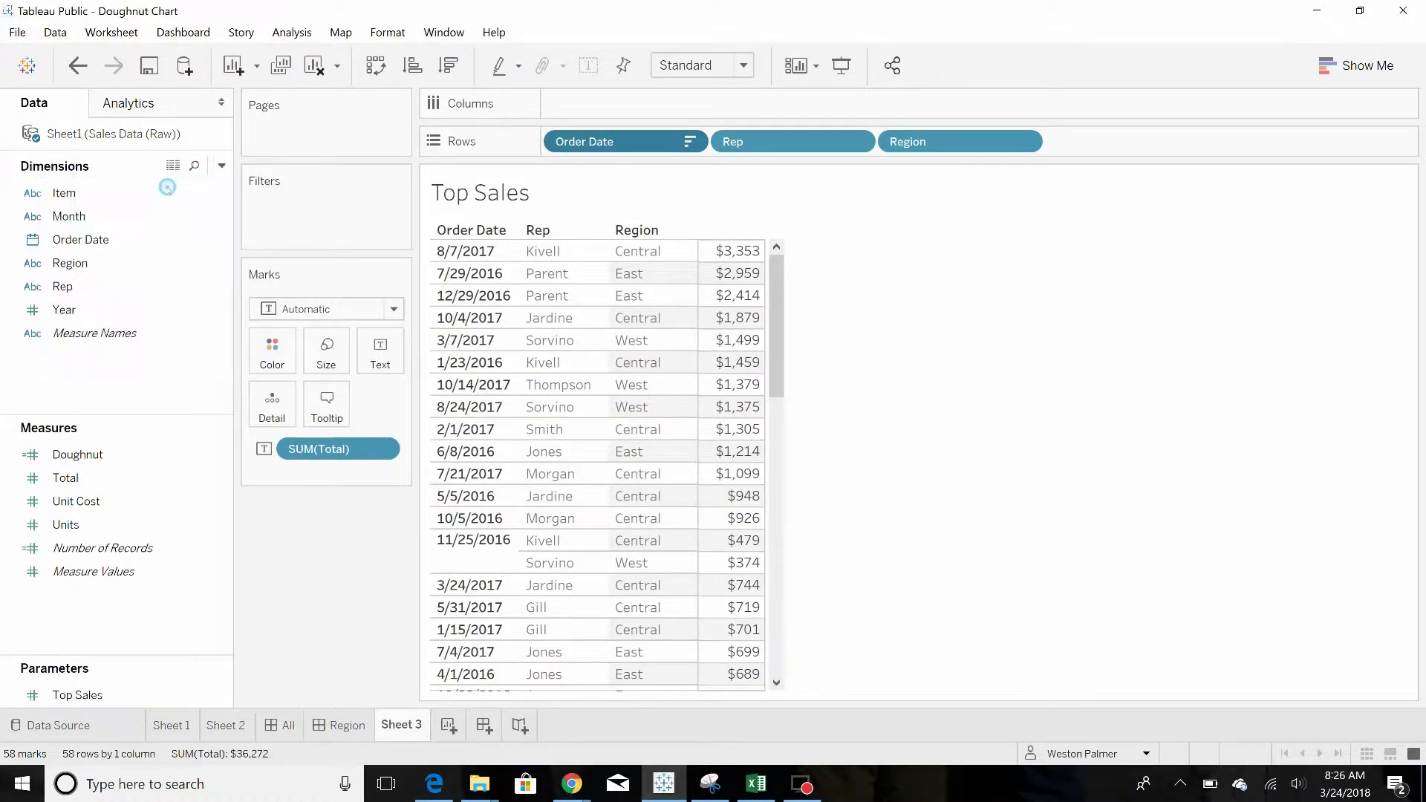
text(Ranking)
click(625, 370)
text(Index)
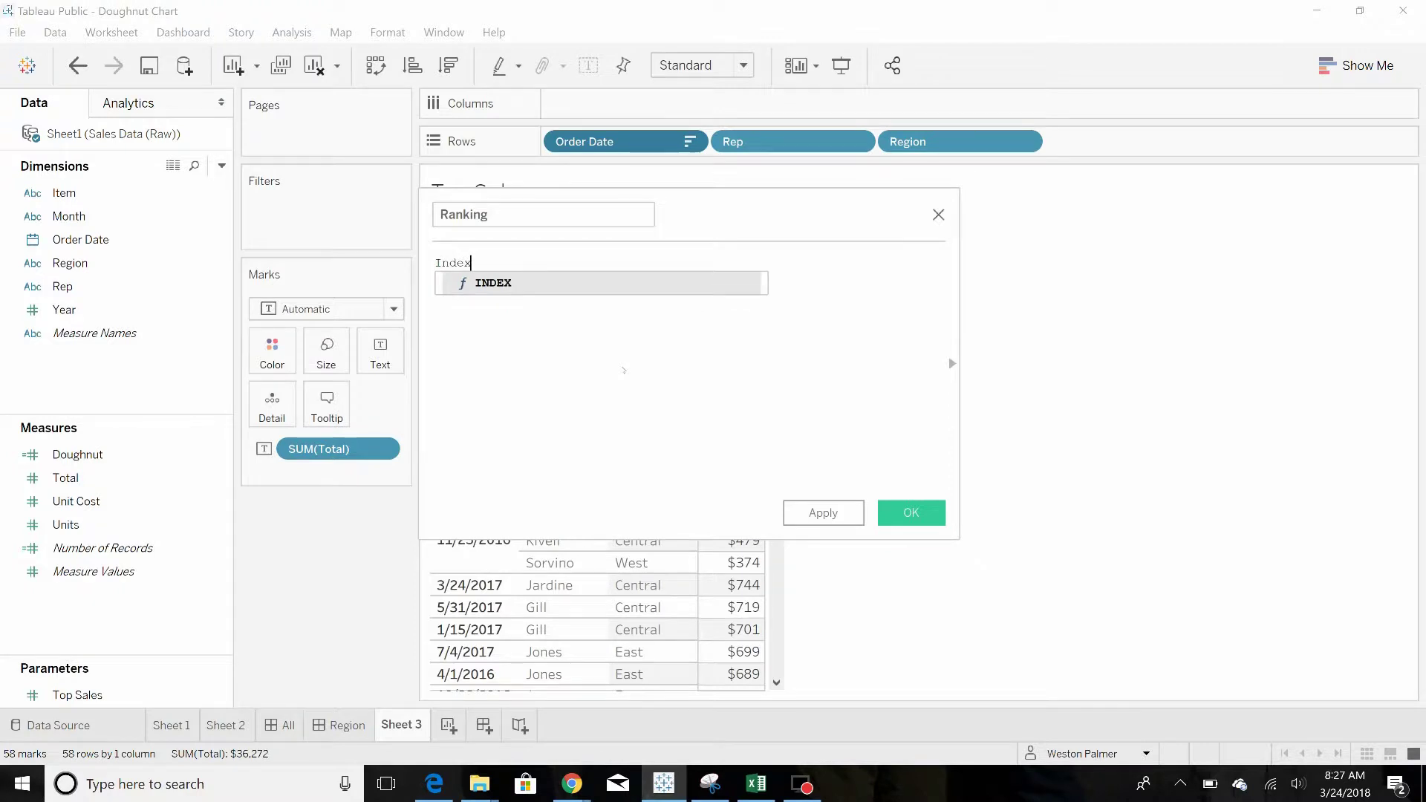
key(Return)
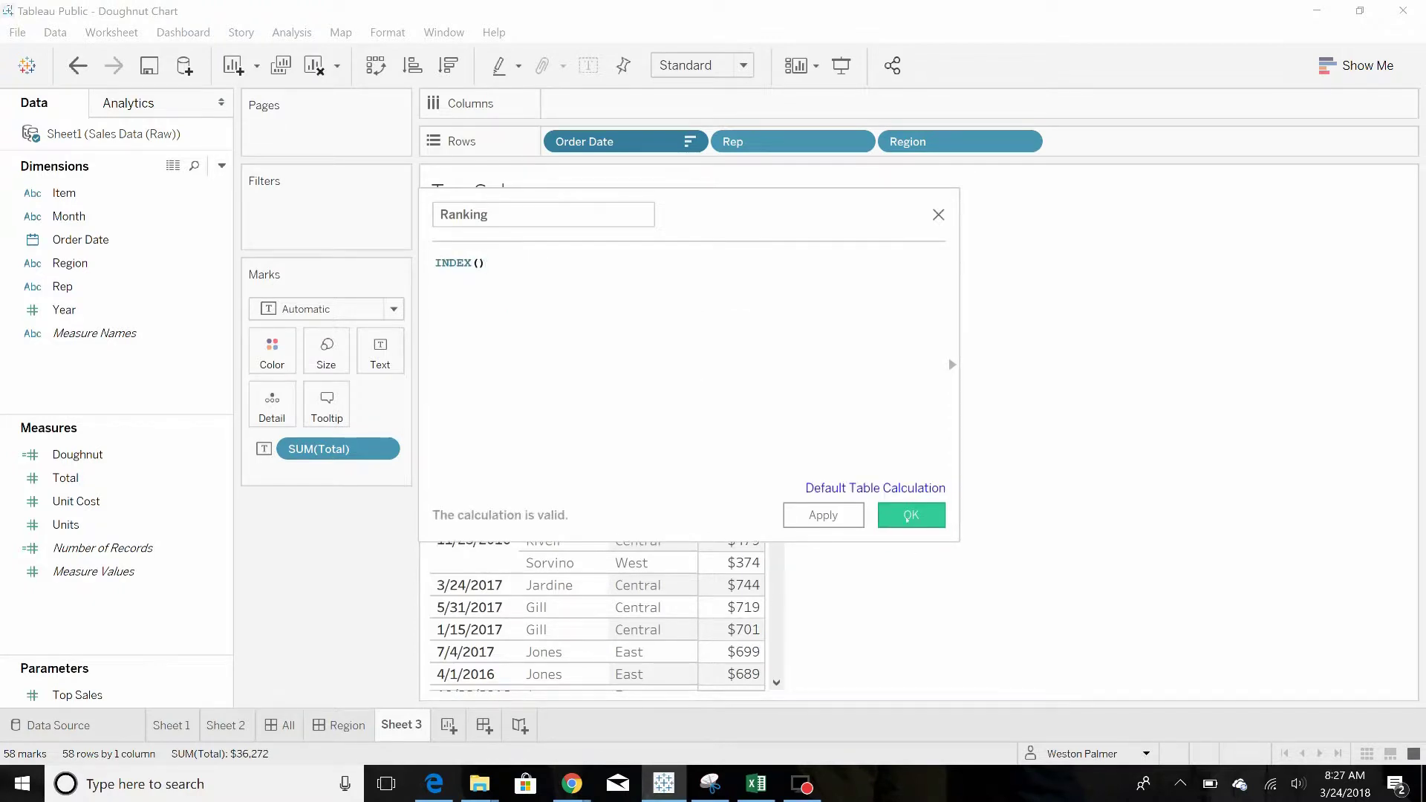
click(910, 516)
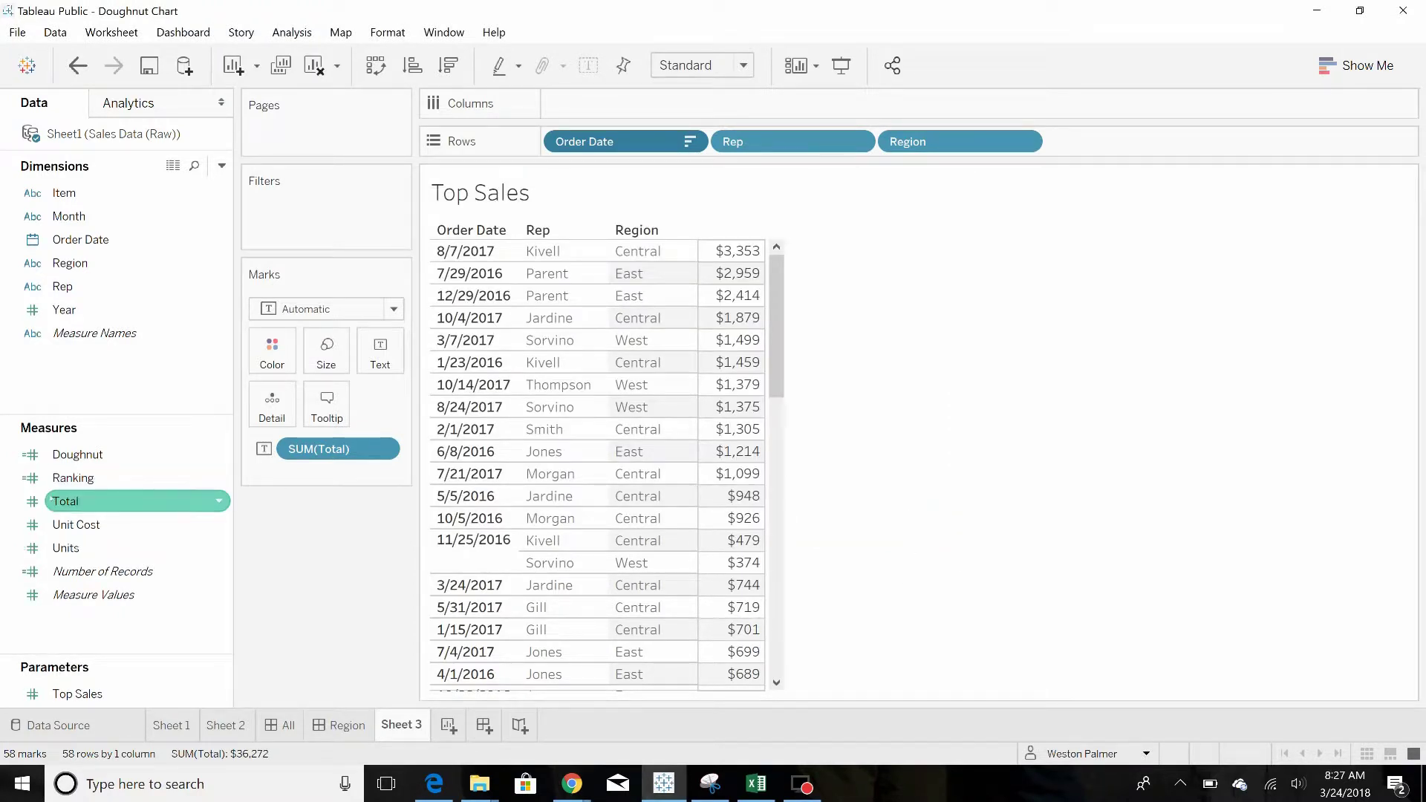
click(139, 478)
drag(139, 478, 572, 143)
click(1193, 142)
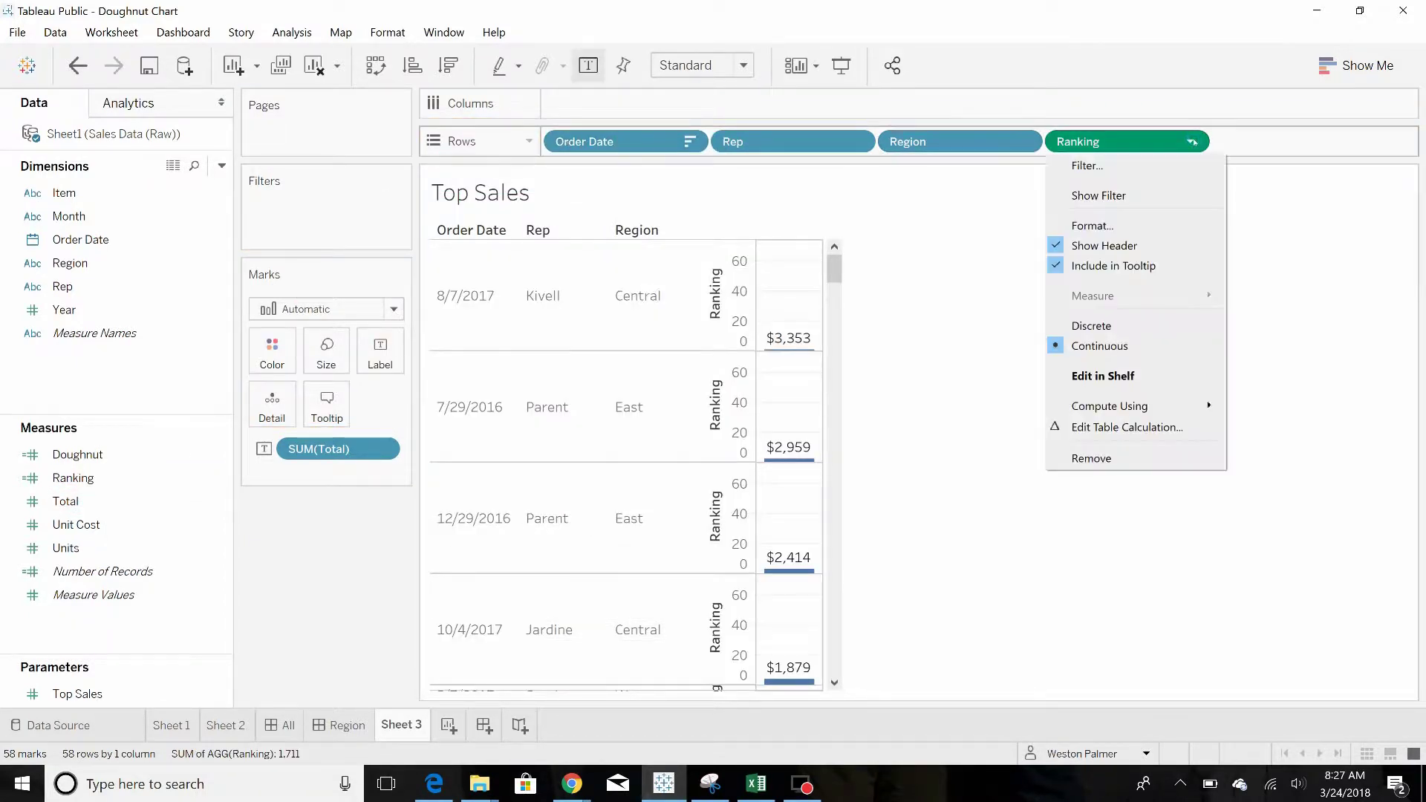
click(1125, 327)
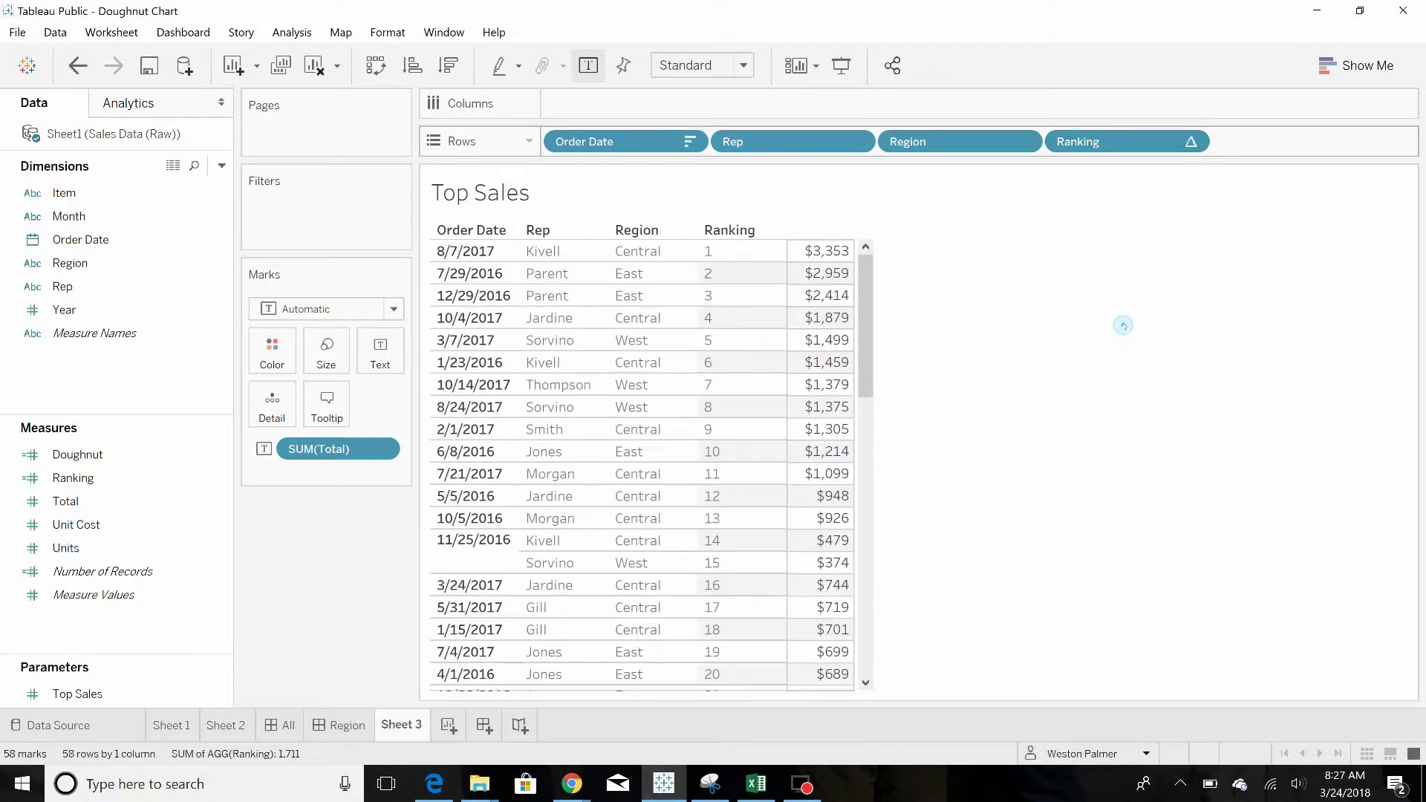
drag(1103, 142, 1009, 141)
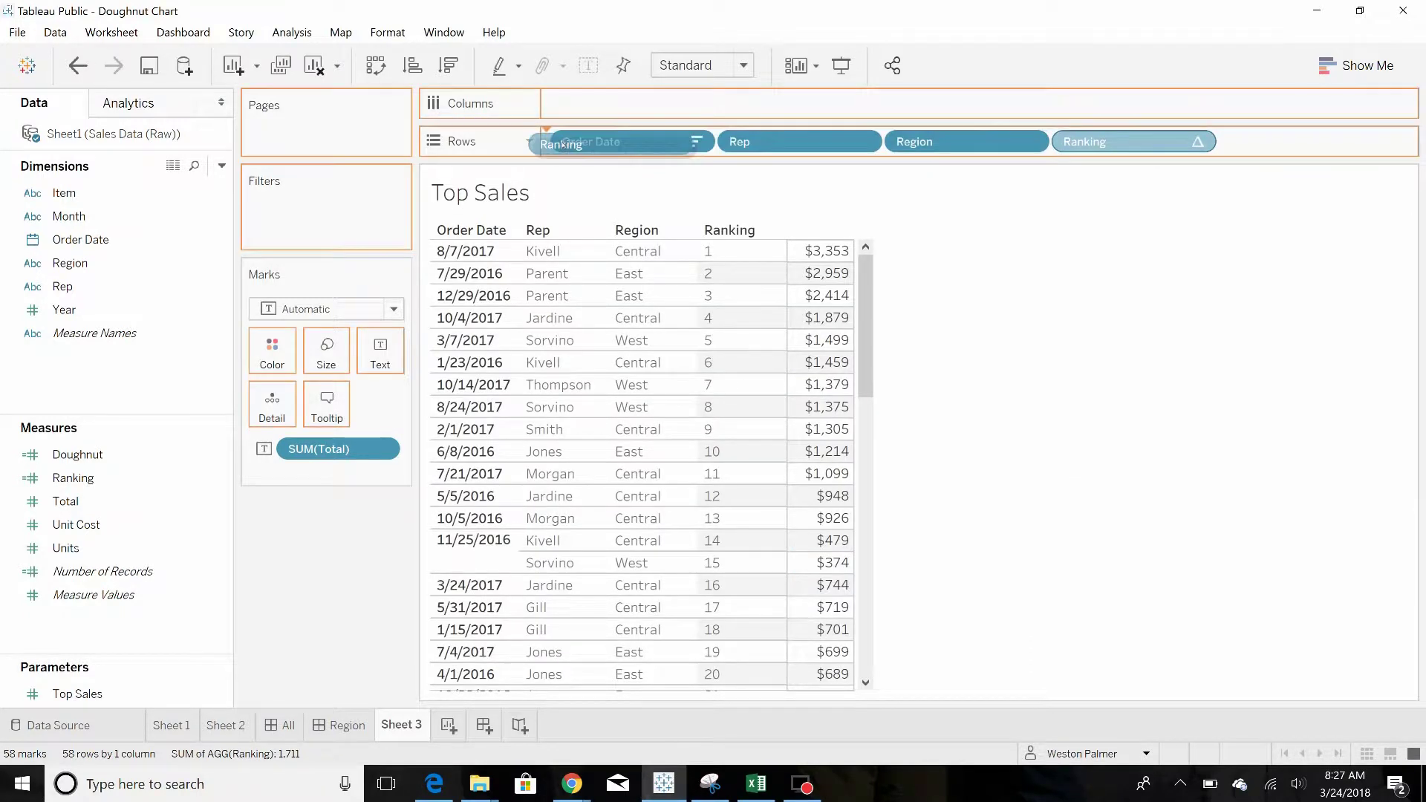
drag(842, 141, 558, 141)
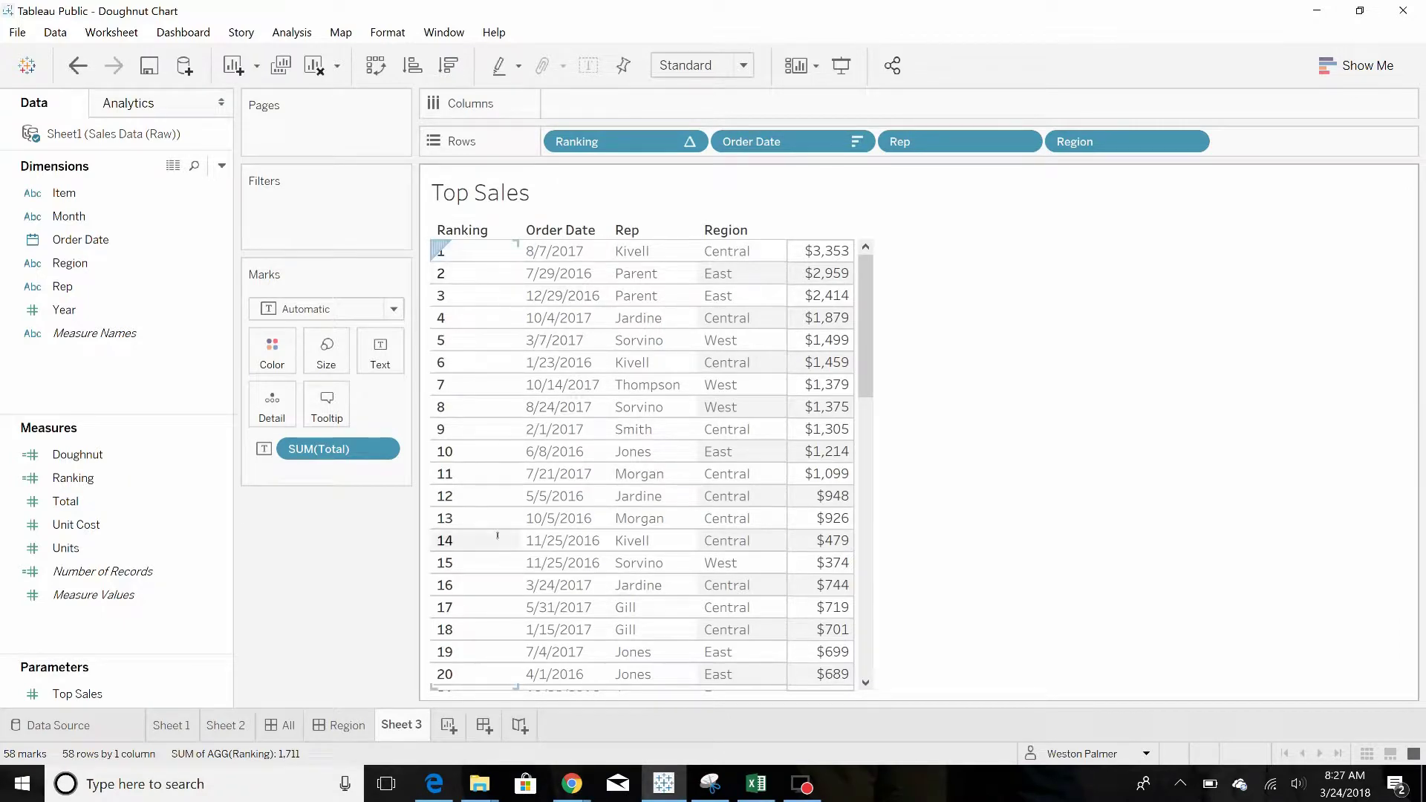
scroll(491, 335, down, 3)
scroll(496, 447, down, 8)
scroll(501, 557, down, 2)
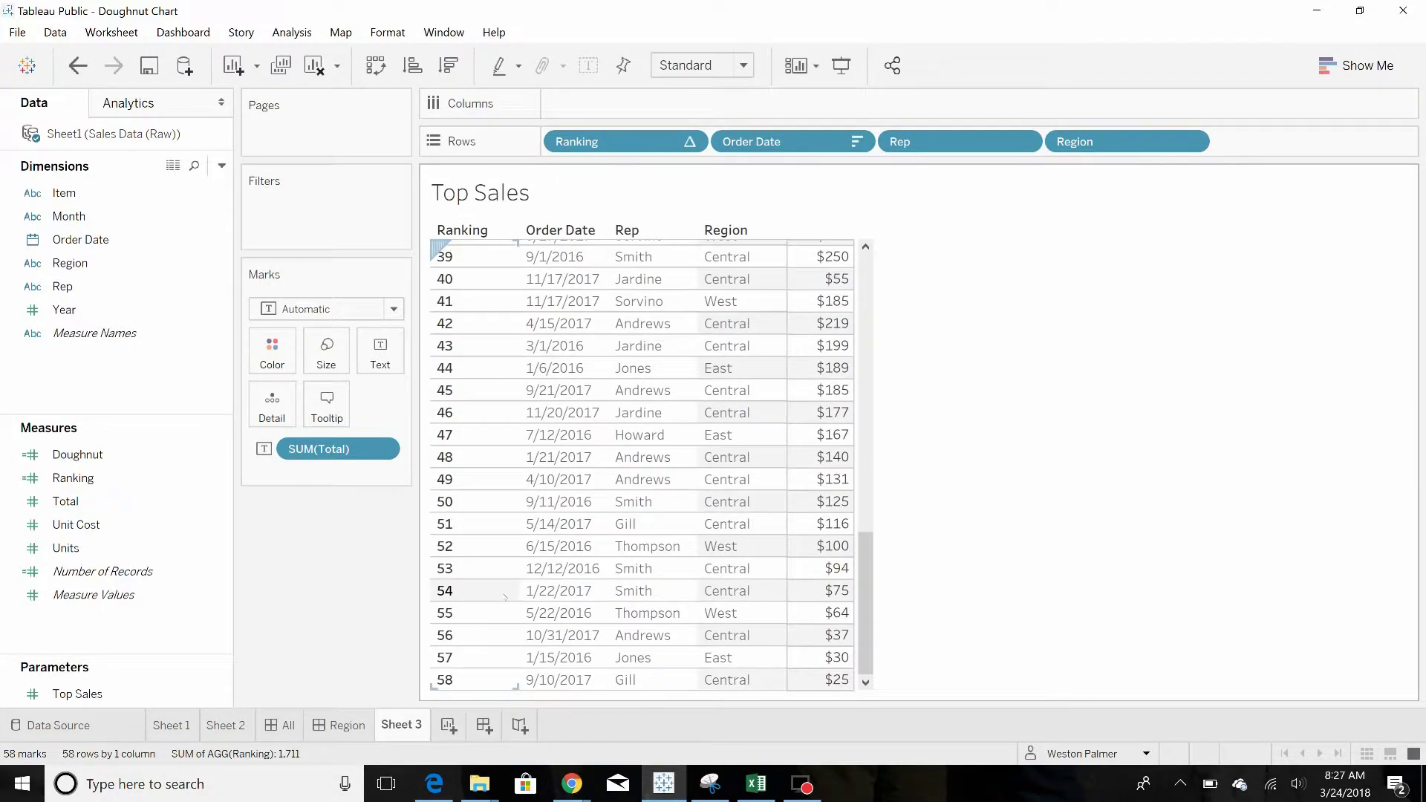
scroll(505, 599, up, 6)
scroll(479, 580, up, 7)
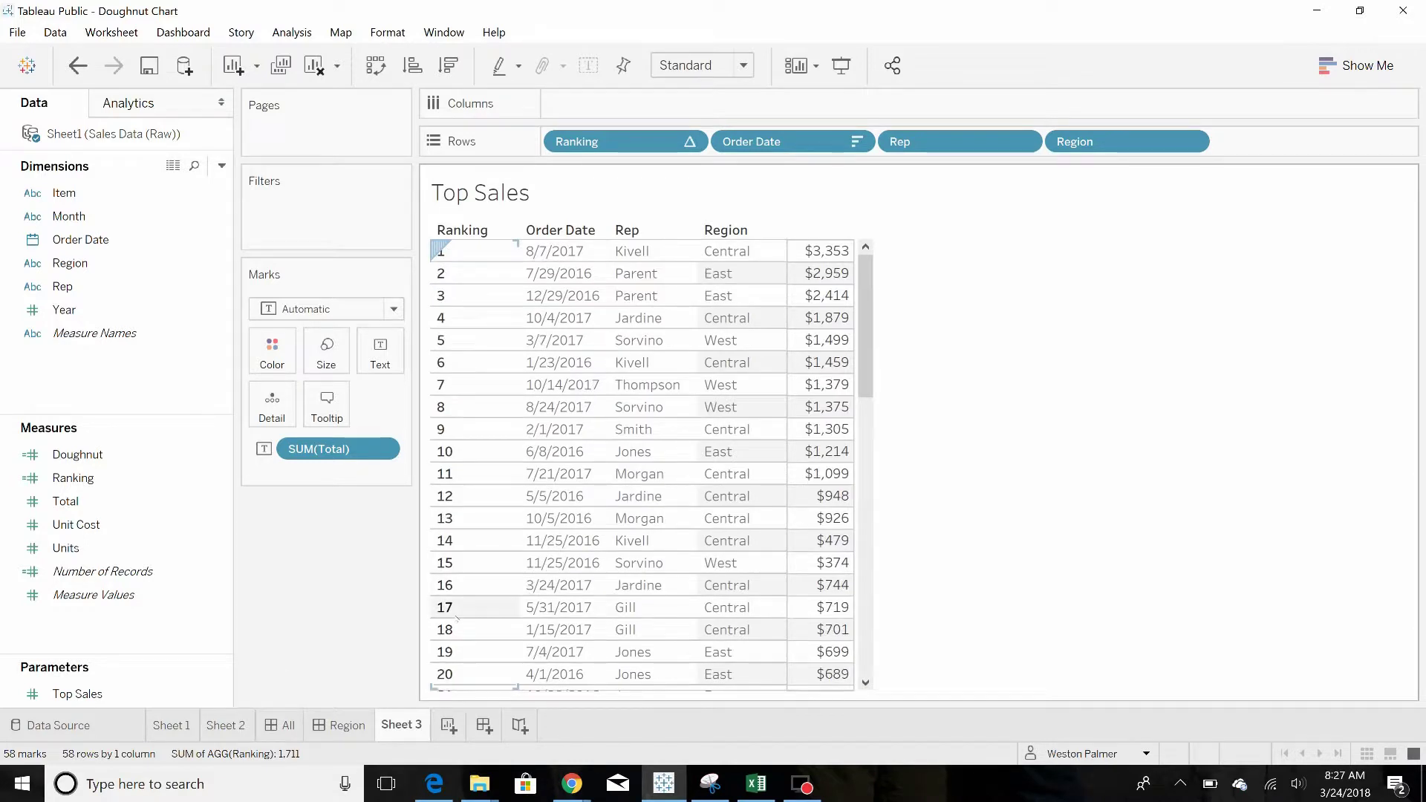
Step: Show the Top Sales parameter slider beside the table and set it to 9
click(78, 695)
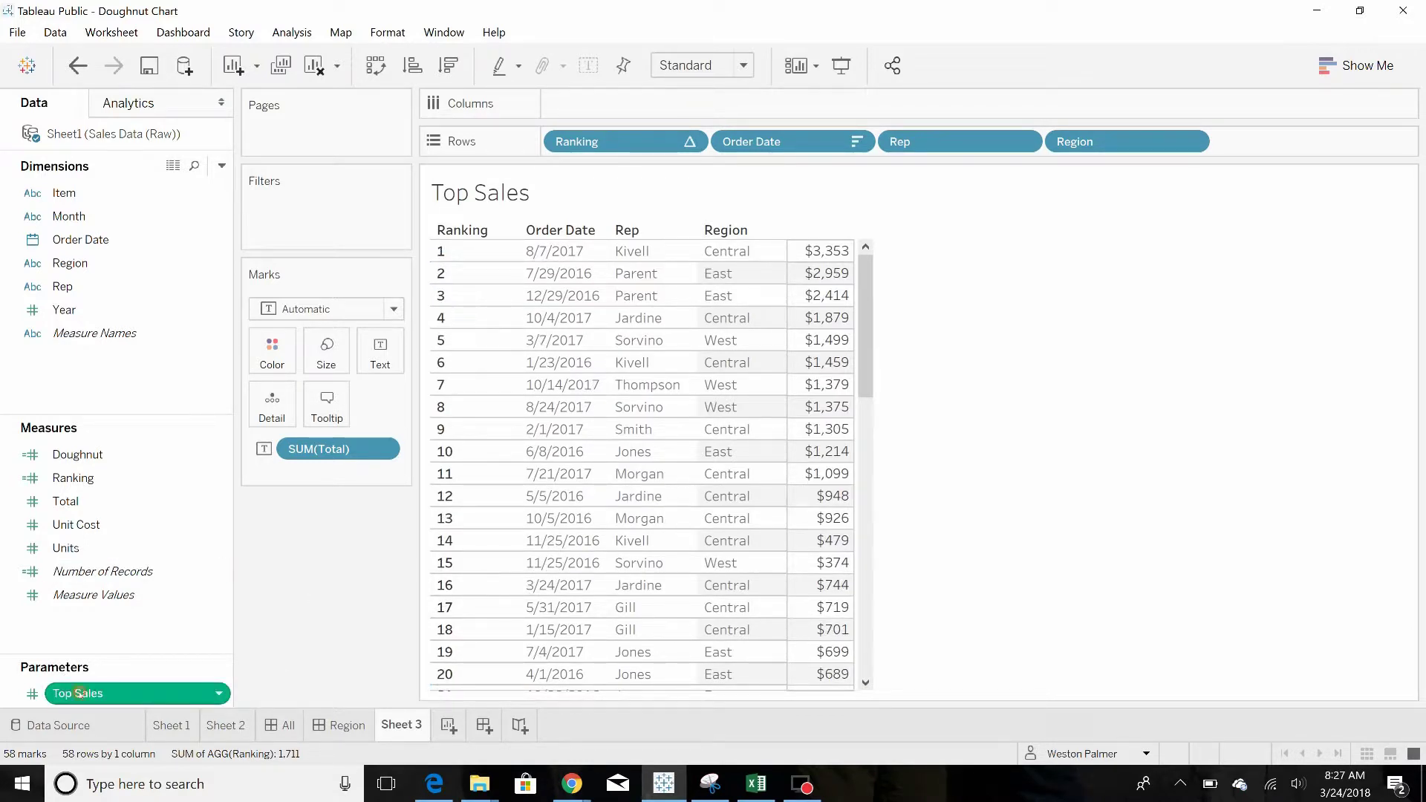
right_click(78, 694)
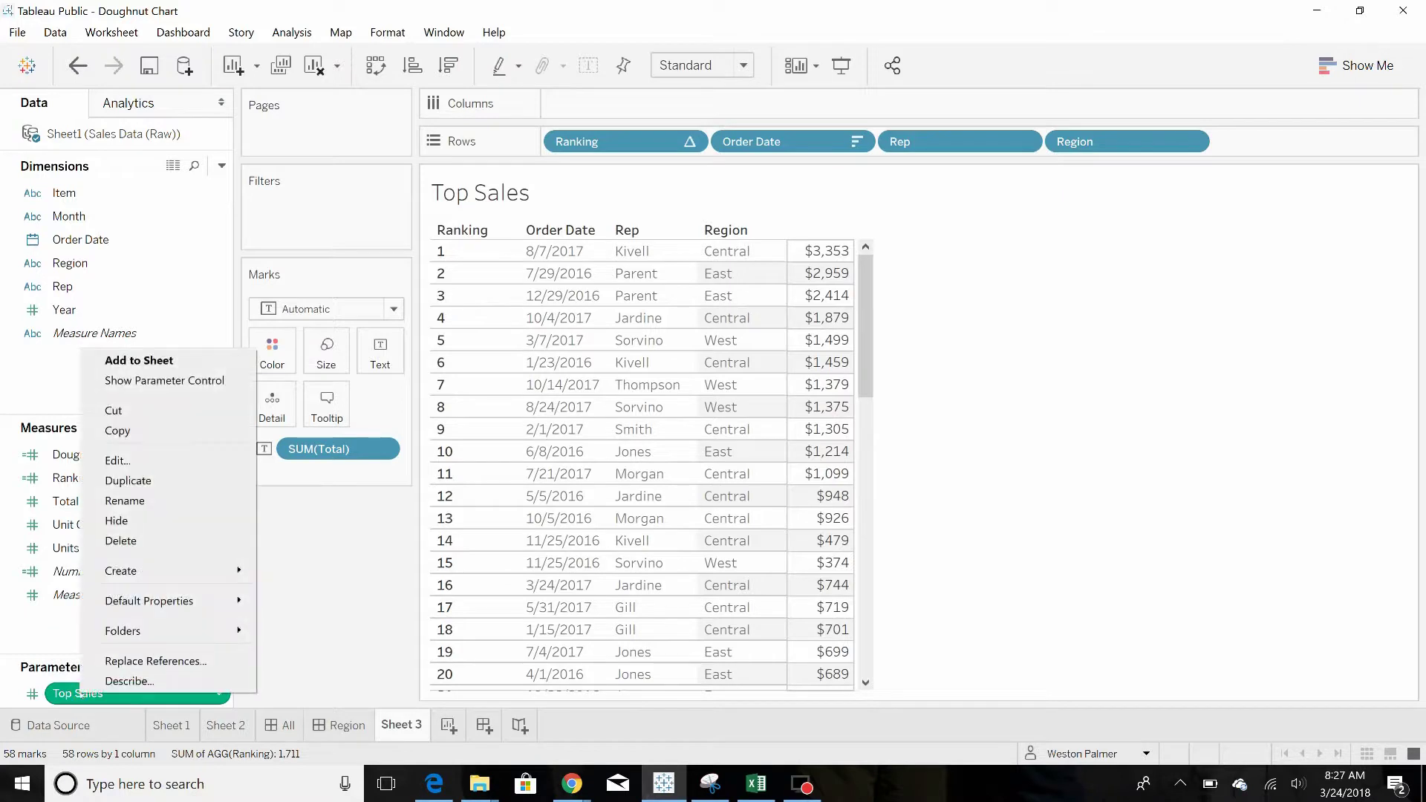
click(212, 380)
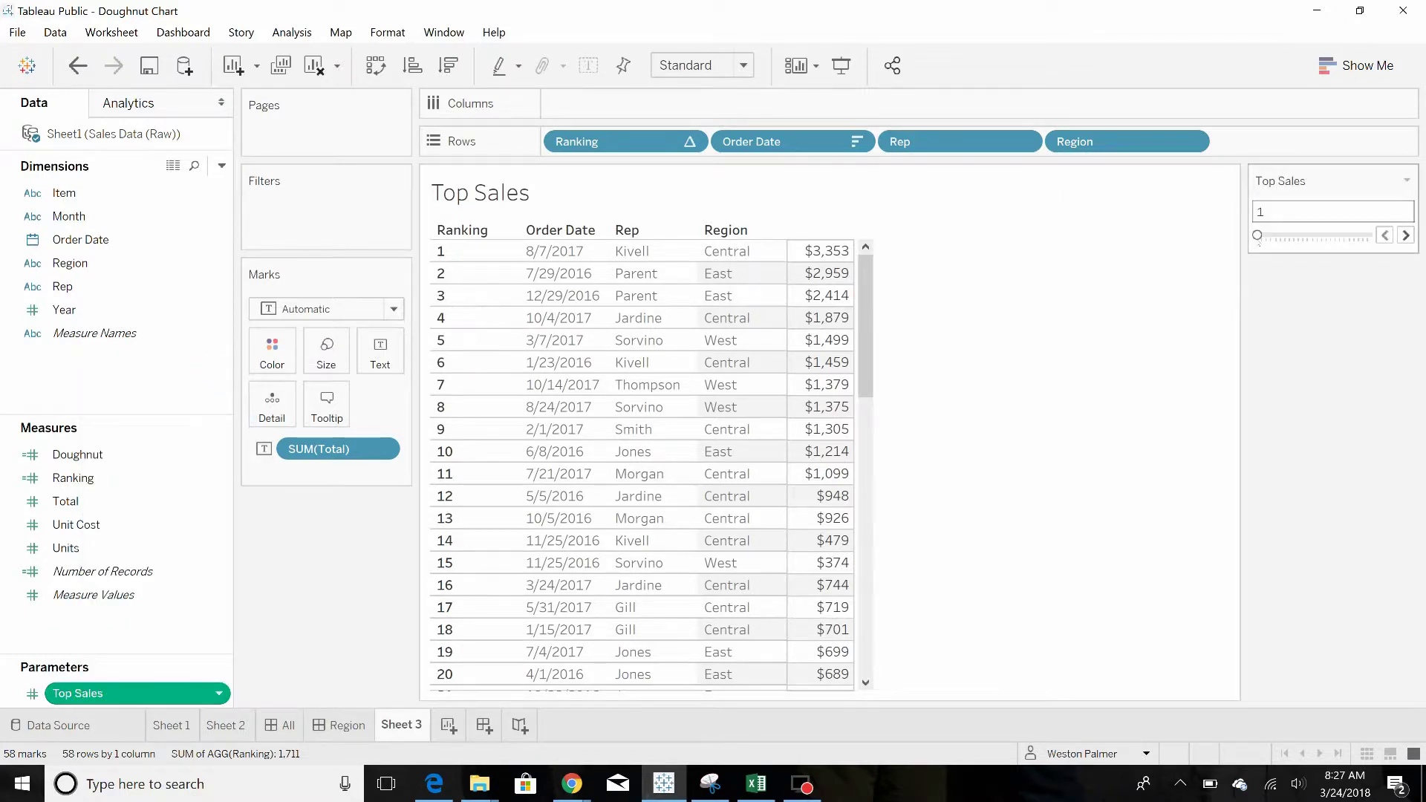
mouse_move(1257, 235)
mouse_down()
mouse_move(1307, 236)
mouse_move(1294, 237)
mouse_up()
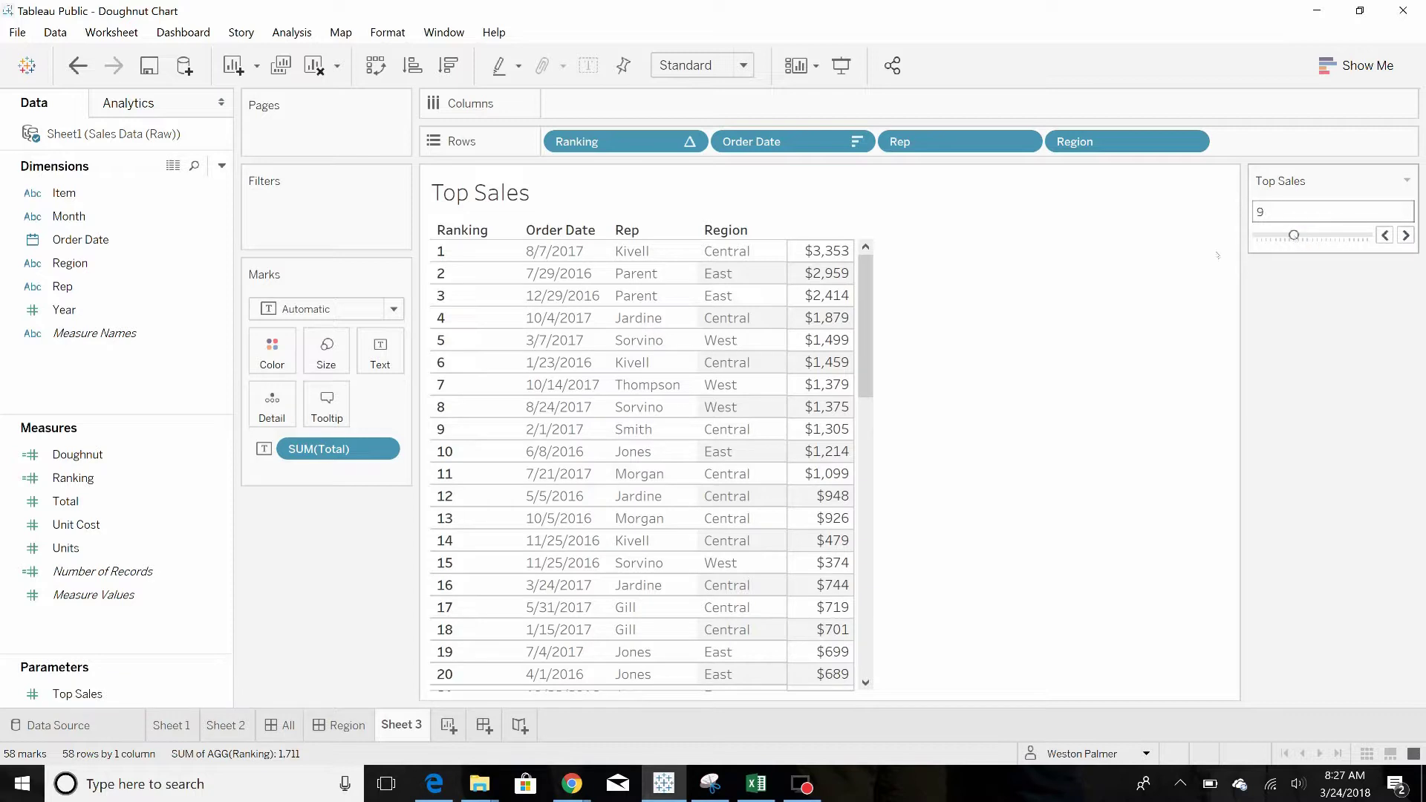
click(203, 240)
Step: Create In Top Sales as IF [Ranking] <= [Top Sales] THEN "Yes" ELSE "No" END
click(222, 165)
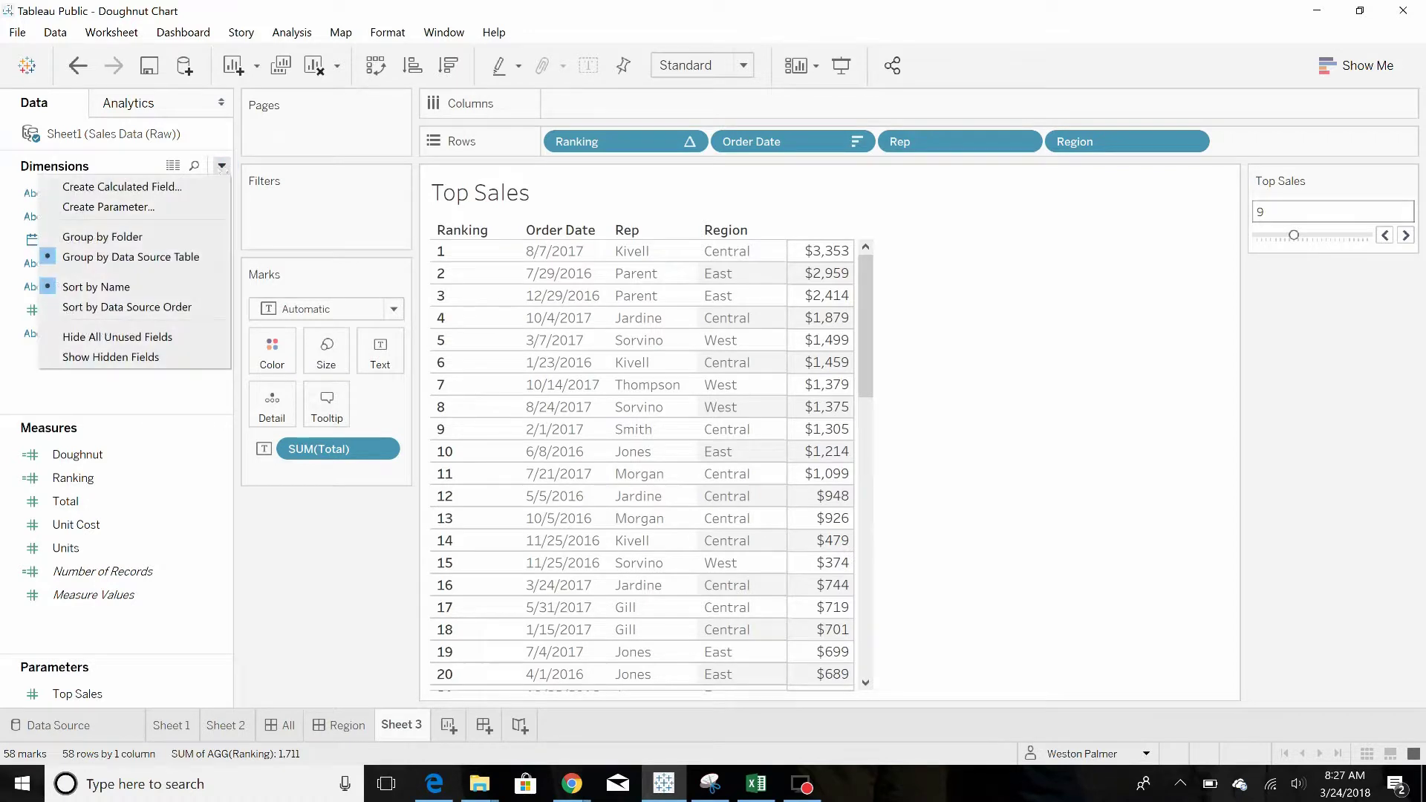
click(178, 190)
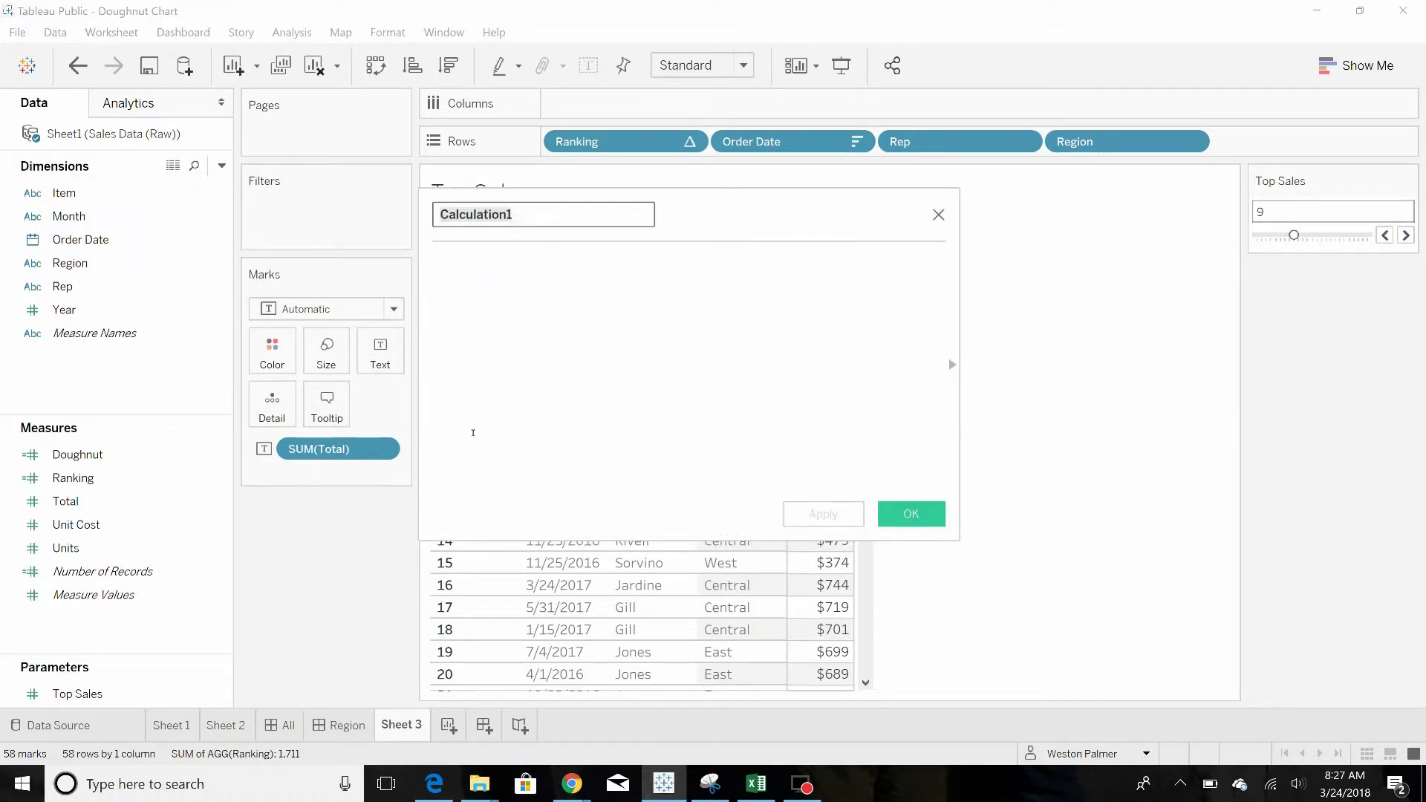
text(In Top Sales)
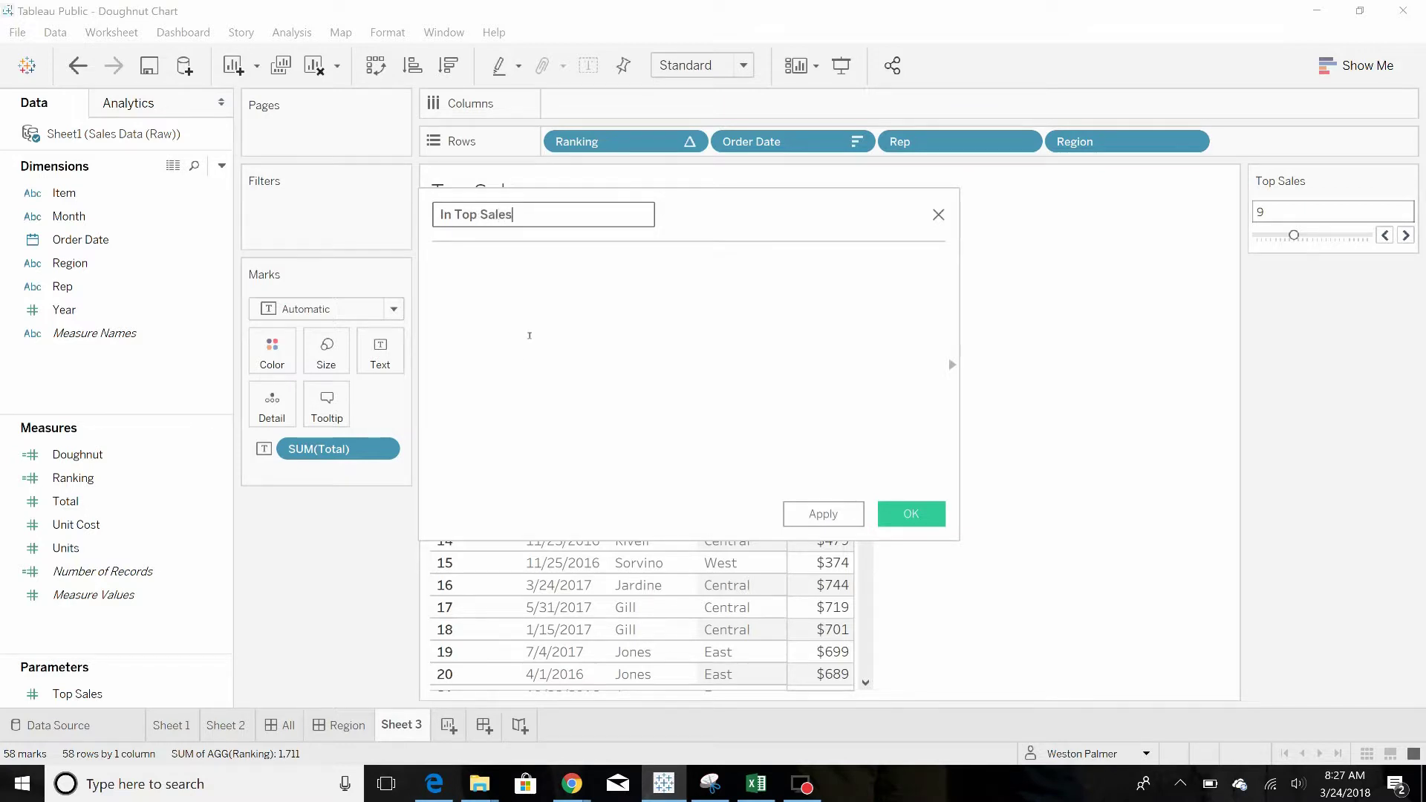
click(529, 334)
text(If rank)
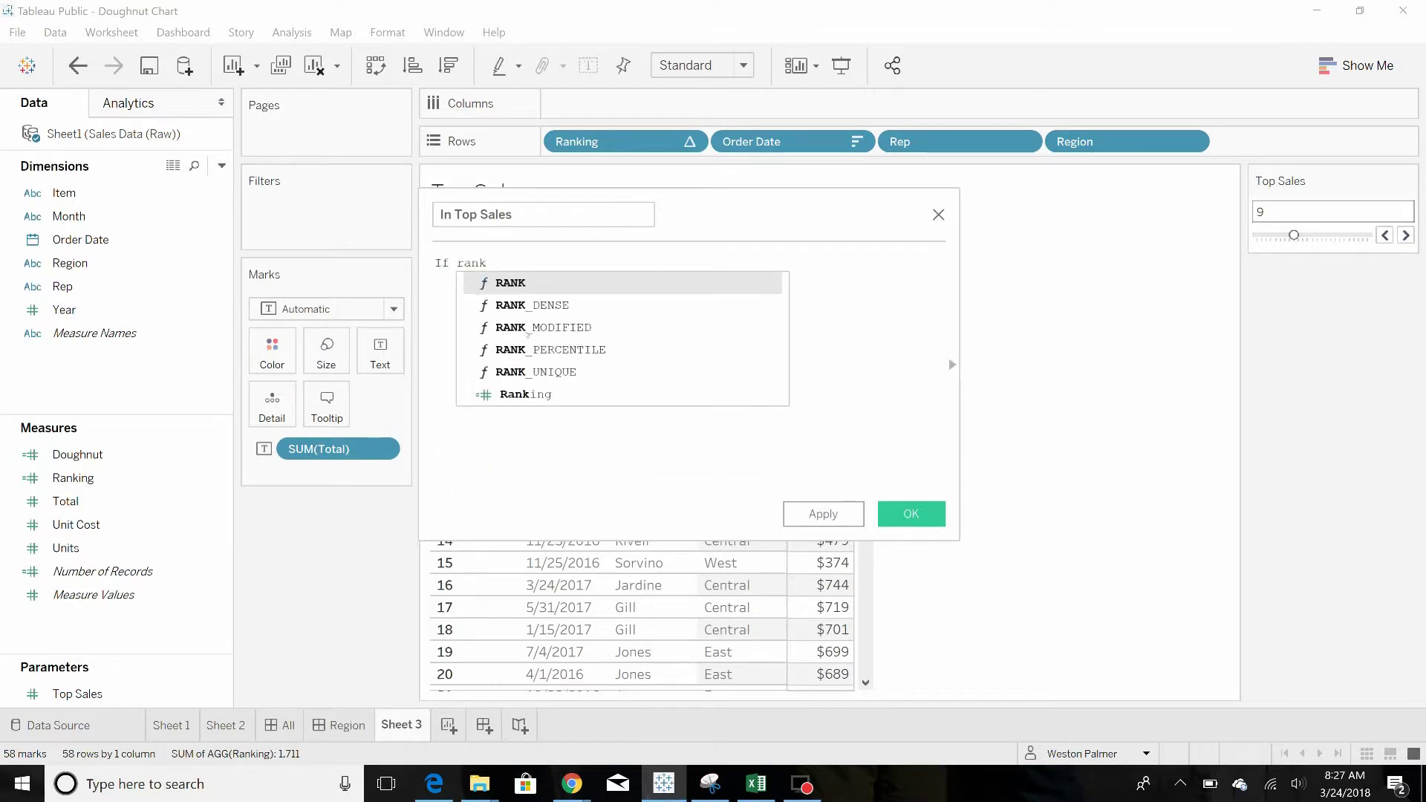
text(ing)
key(Return)
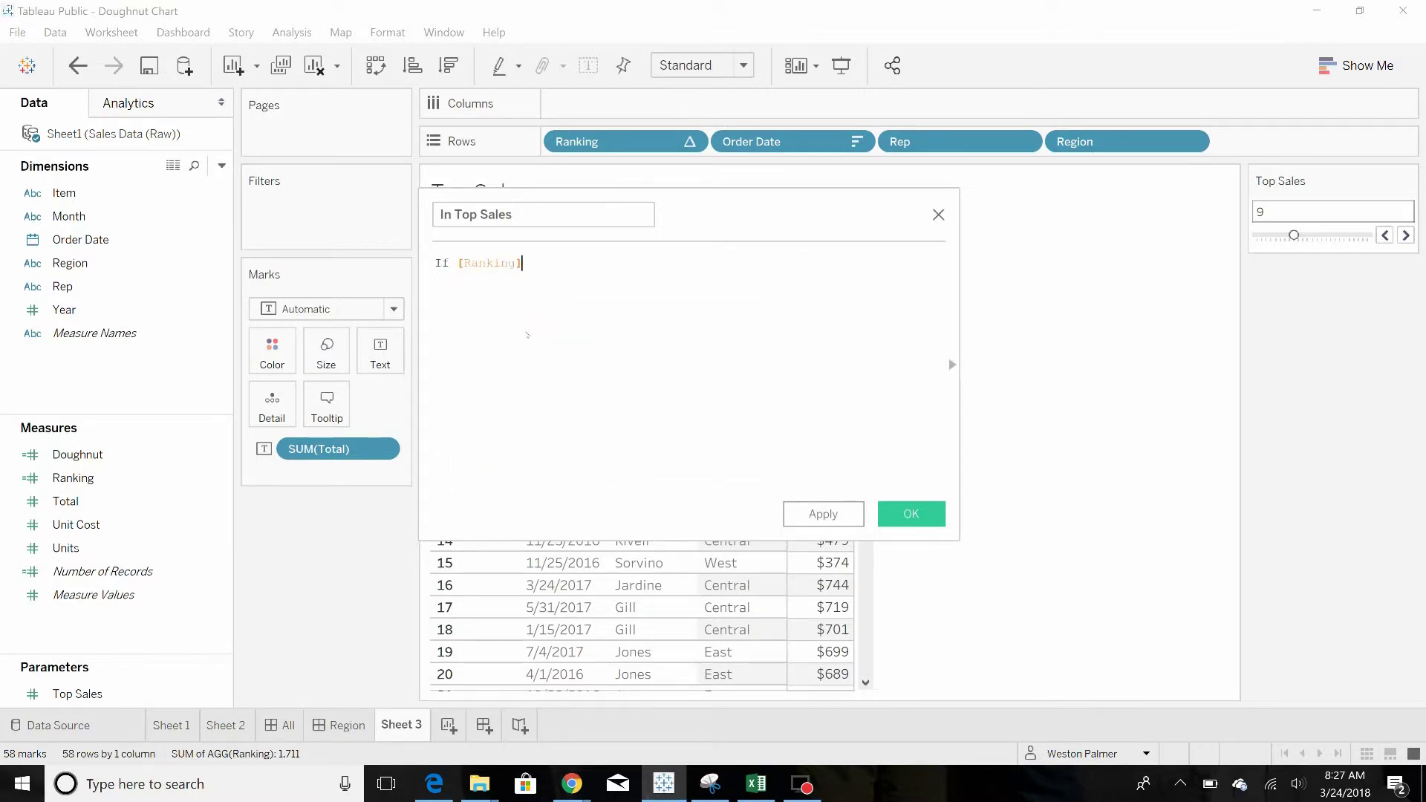
text(<= to)
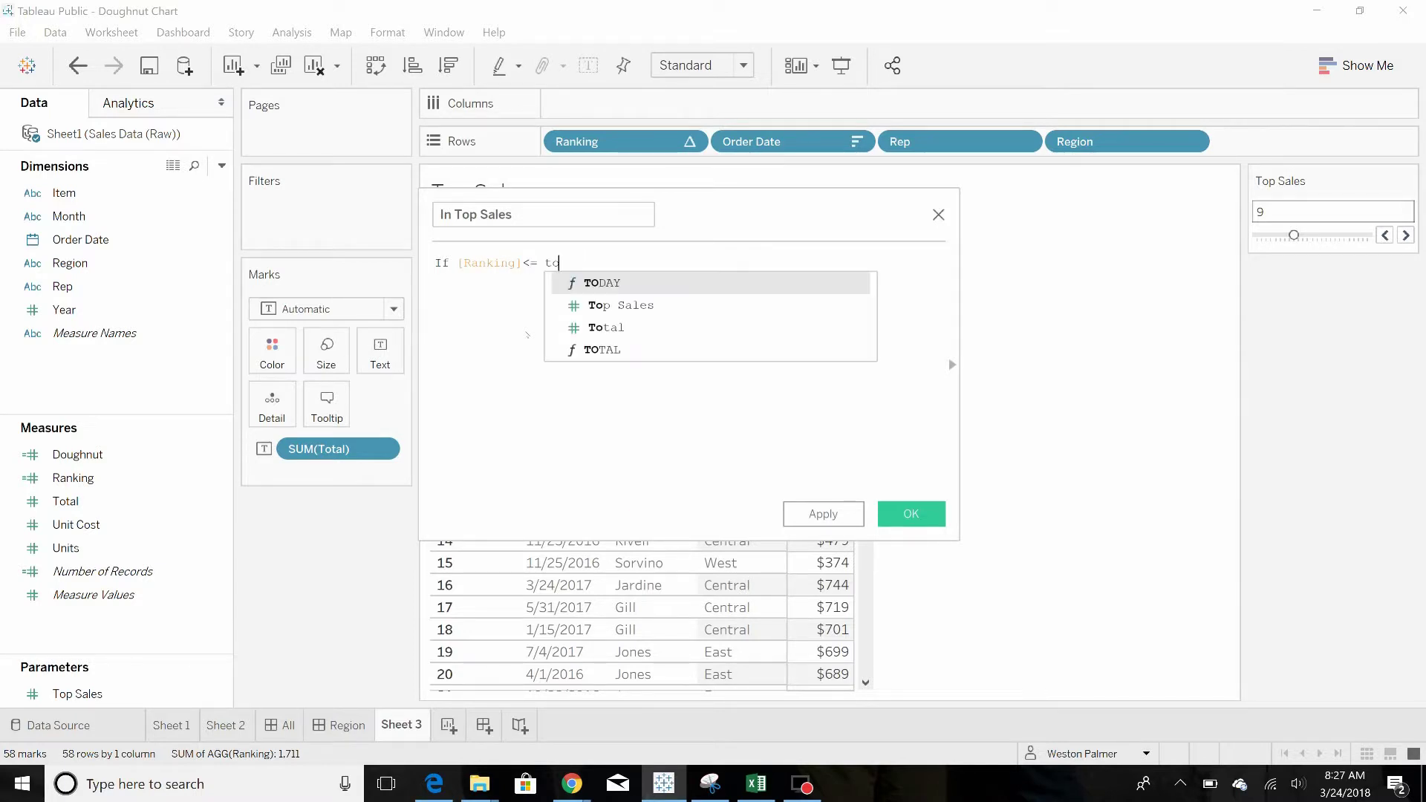
key(Down)
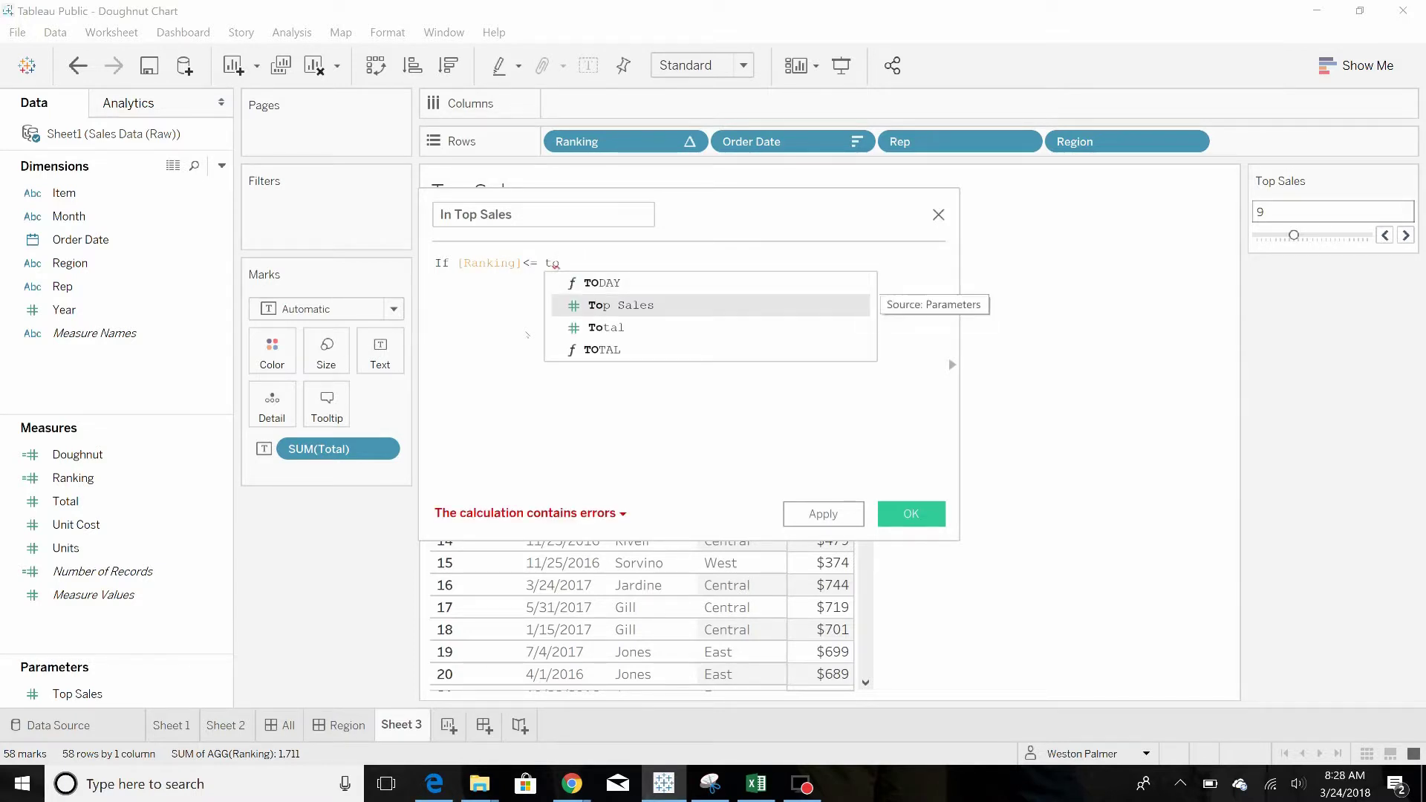
key(Return)
text(then )
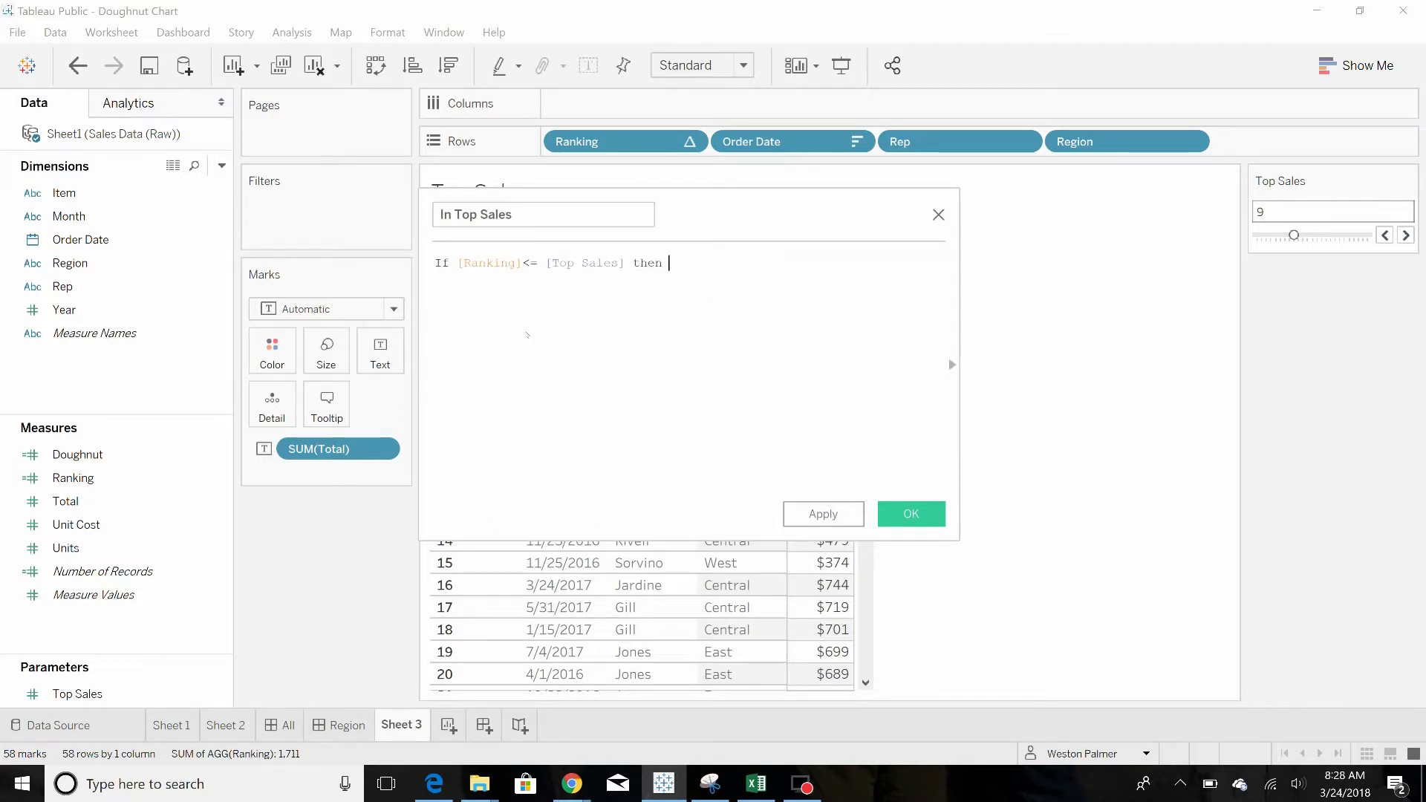
text(    "yes)
key(BackSpace)
key(BackSpace)
key(BackSpace)
text(Yes")
text(ELSE)
key(Return)
key(Return)
key(Tab)
text("No")
key(Return)
text(END)
click(822, 514)
click(911, 514)
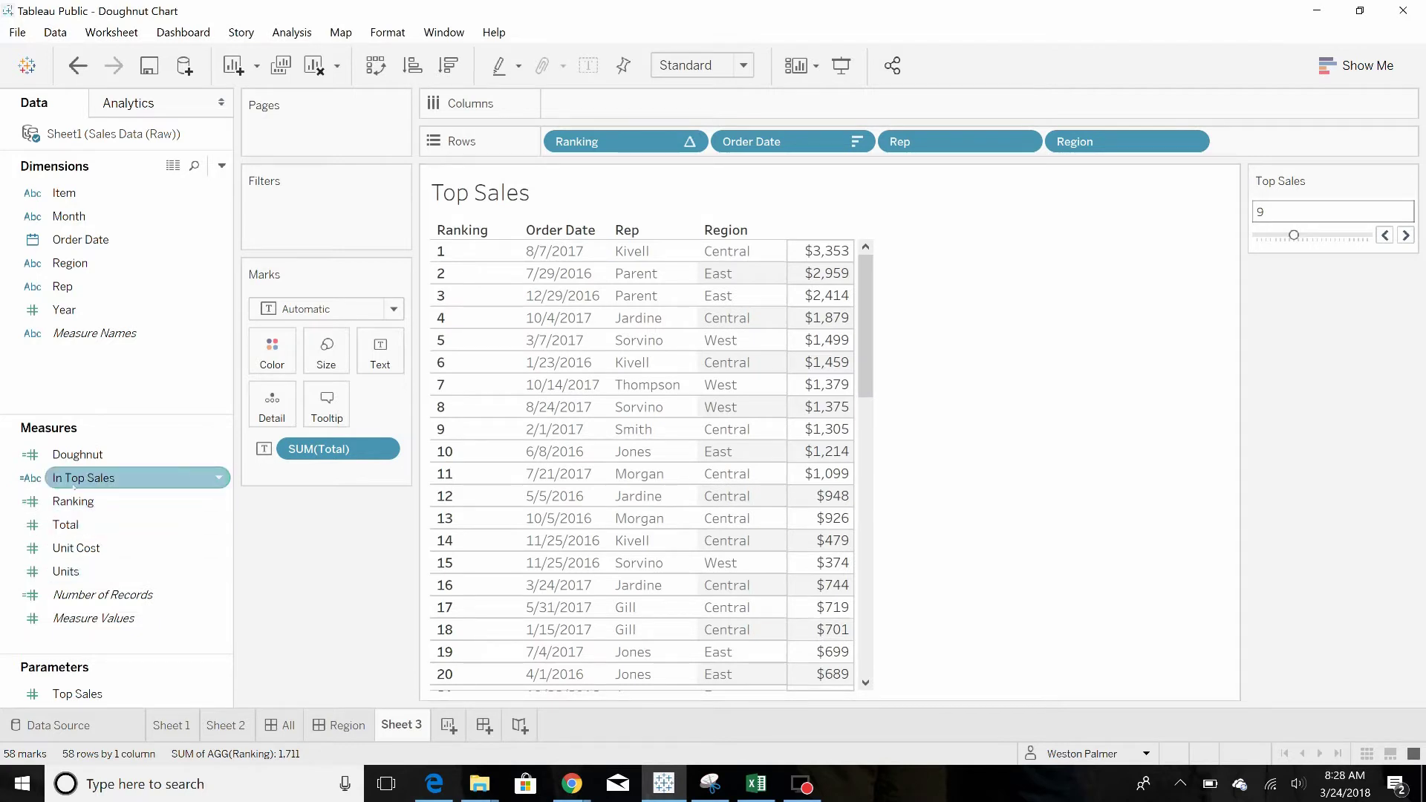
Step: Filter the table to In Top Sales = Yes and slide Top Sales to 22
drag(74, 488, 280, 223)
click(500, 256)
click(765, 649)
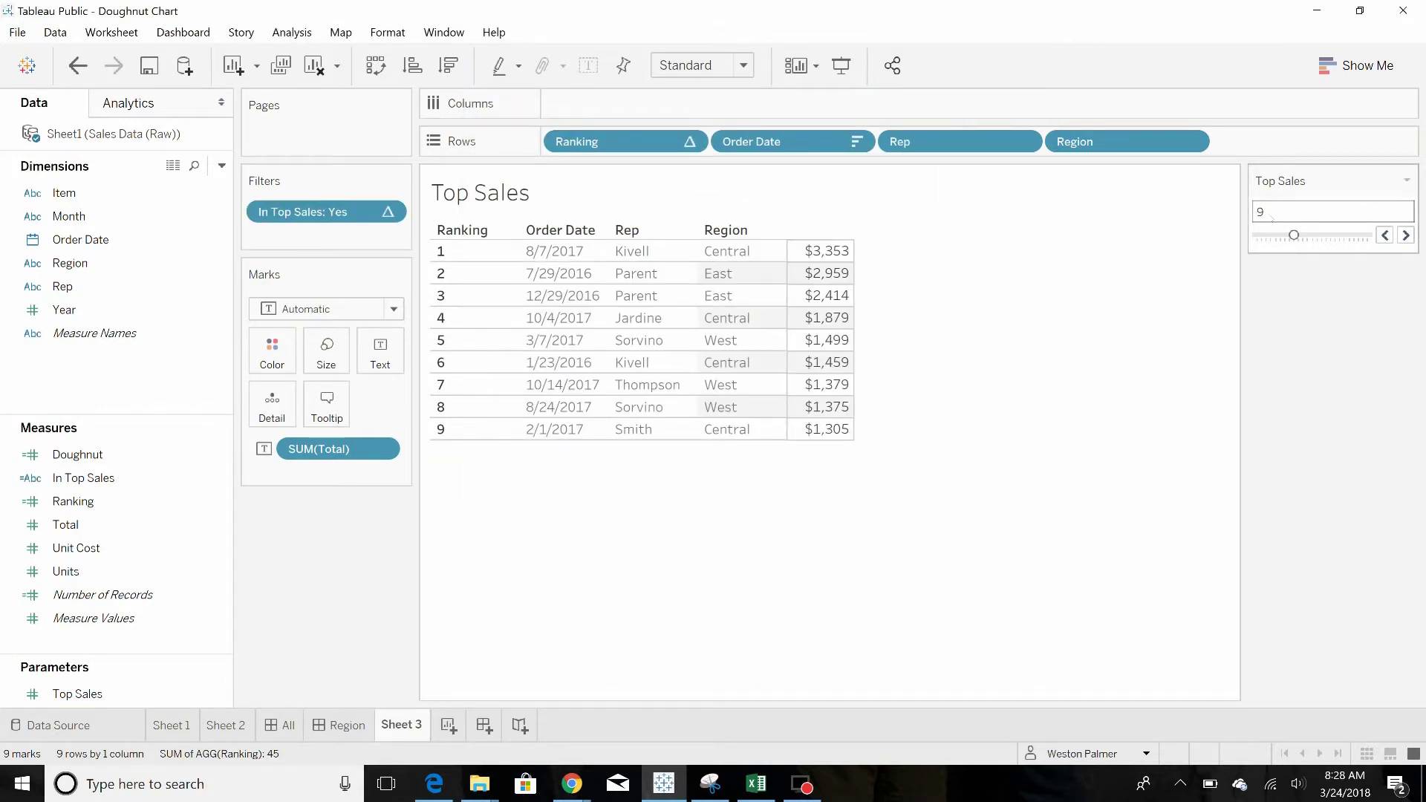
mouse_move(1294, 236)
mouse_down()
mouse_move(1271, 237)
mouse_move(1354, 236)
mouse_up()
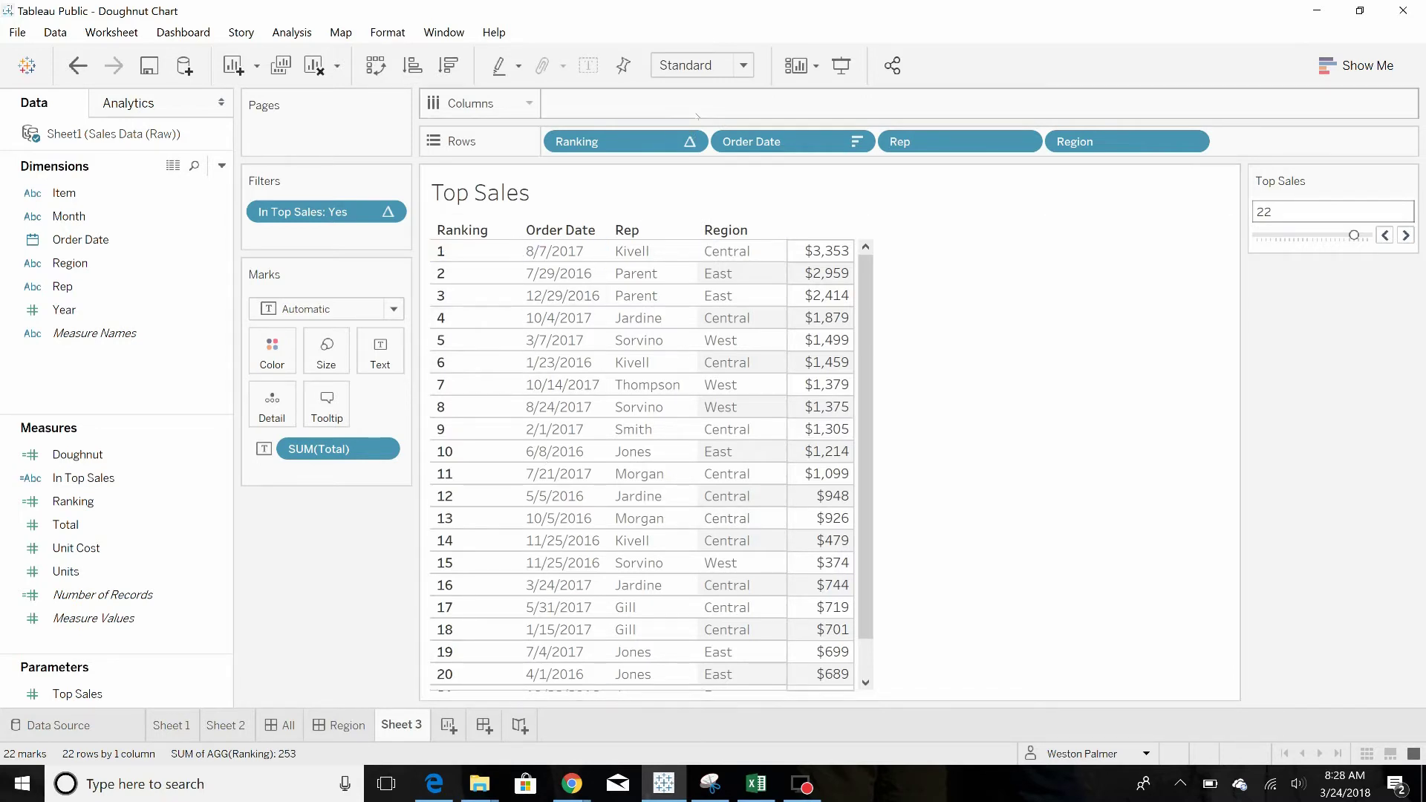
Step: Open the dropdown menu of the Ranking pill on the Rows shelf
click(687, 141)
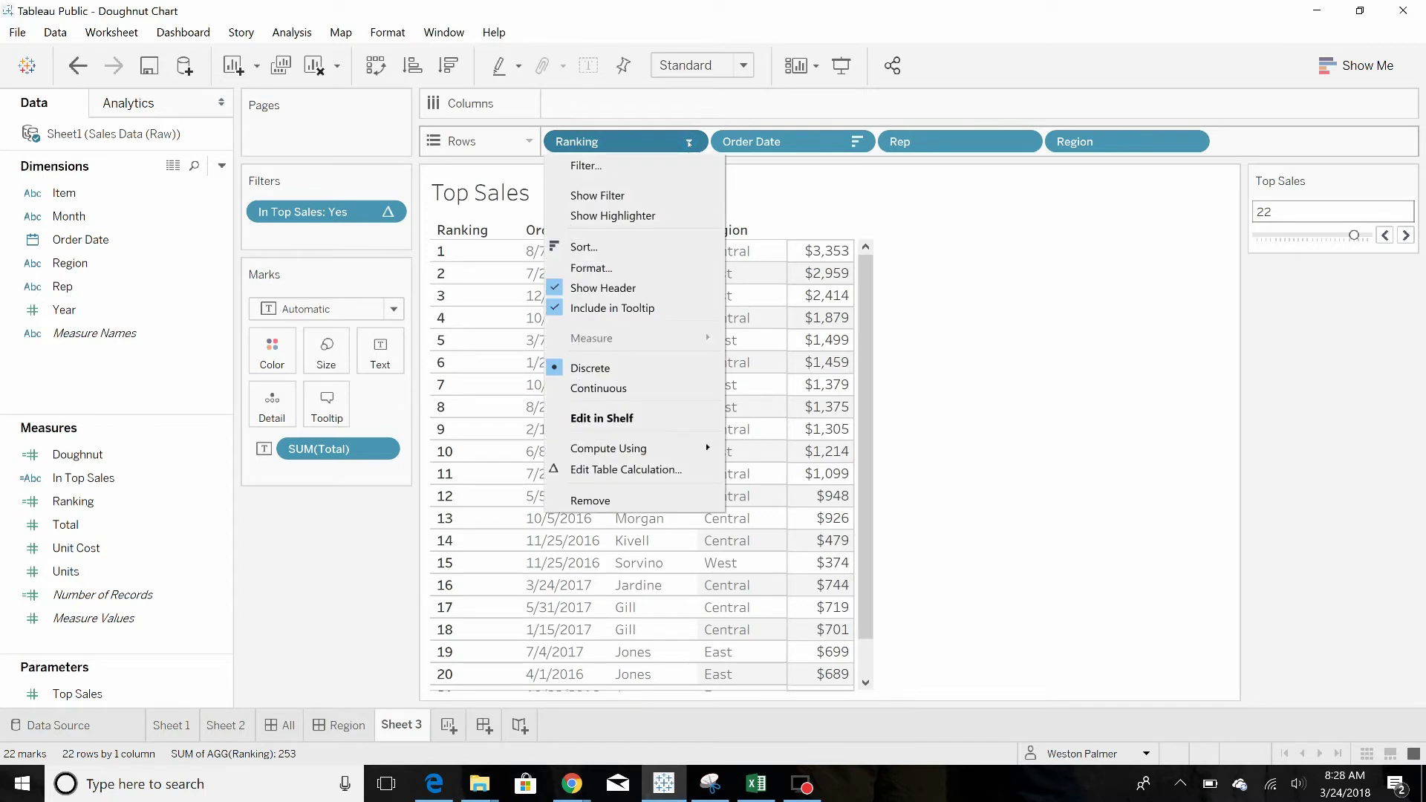